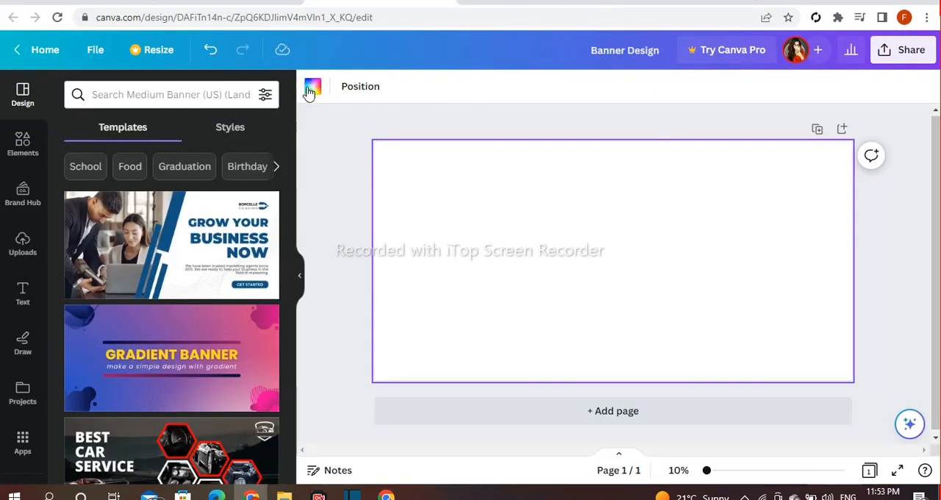
Set the blank page's background to the custom solid dark brown #393131.
{"action": "left_click", "coordinate": [312, 88]}
{"action": "scroll", "coordinate": [168, 235], "scroll_direction": "down", "scroll_amount": 2}
{"action": "left_click", "coordinate": [115, 216]}
{"action": "scroll", "coordinate": [184, 258], "scroll_direction": "up", "scroll_amount": 2}
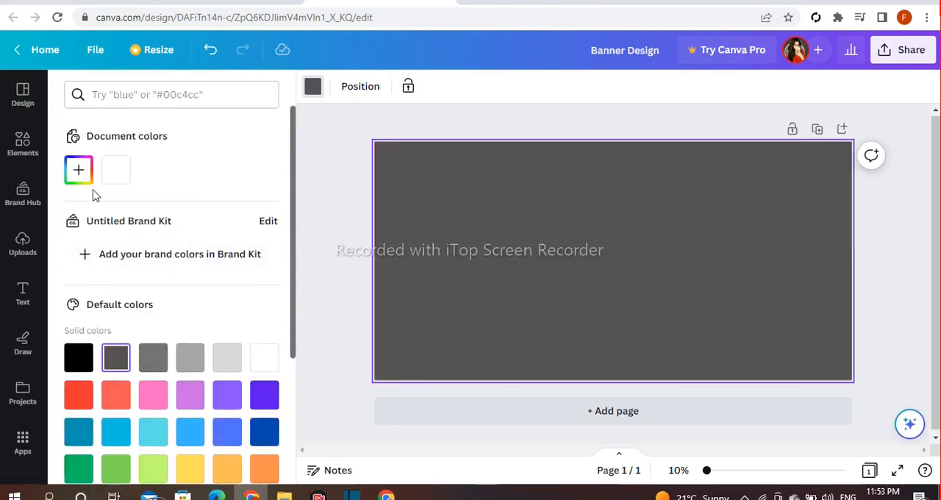
{"action": "left_click", "coordinate": [76, 186]}
{"action": "left_click_drag", "start_coordinate": [80, 291], "coordinate": [115, 300]}
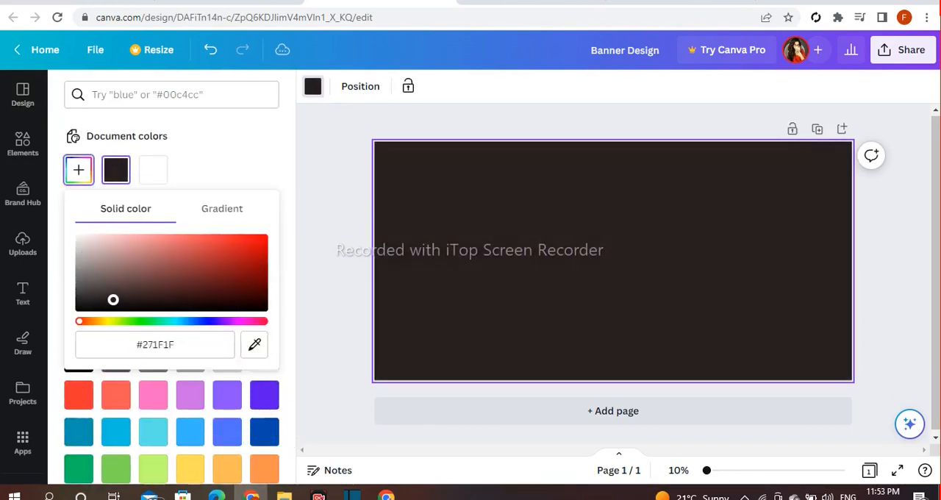
{"action": "left_click_drag", "start_coordinate": [105, 297], "coordinate": [103, 294]}
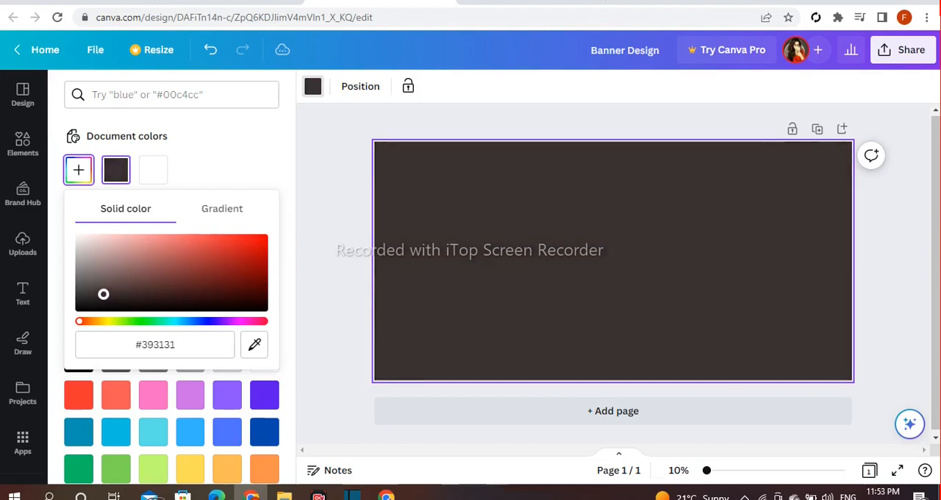
{"action": "left_click", "coordinate": [326, 216]}
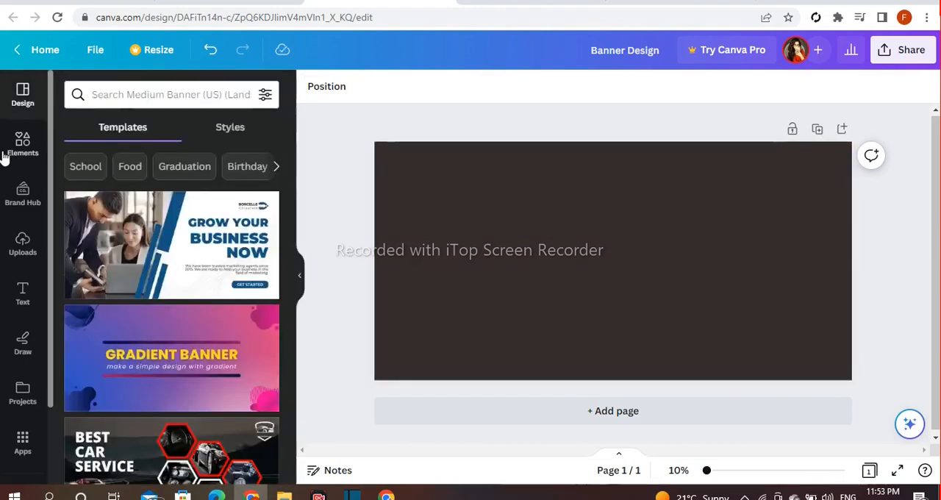
Add a triangle from the shapes collection and place it against the page's bottom edge.
{"action": "left_click", "coordinate": [22, 147]}
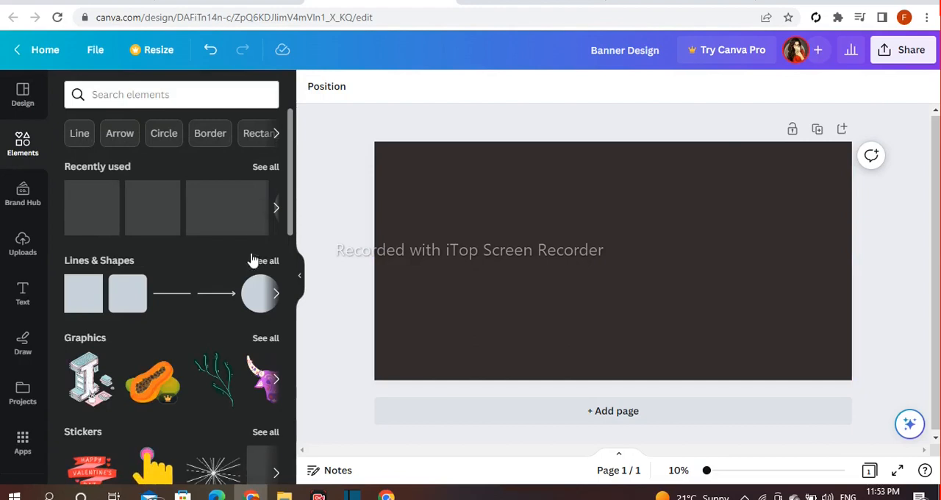
{"action": "left_click", "coordinate": [260, 262]}
{"action": "scroll", "coordinate": [257, 262], "scroll_direction": "down", "scroll_amount": 2}
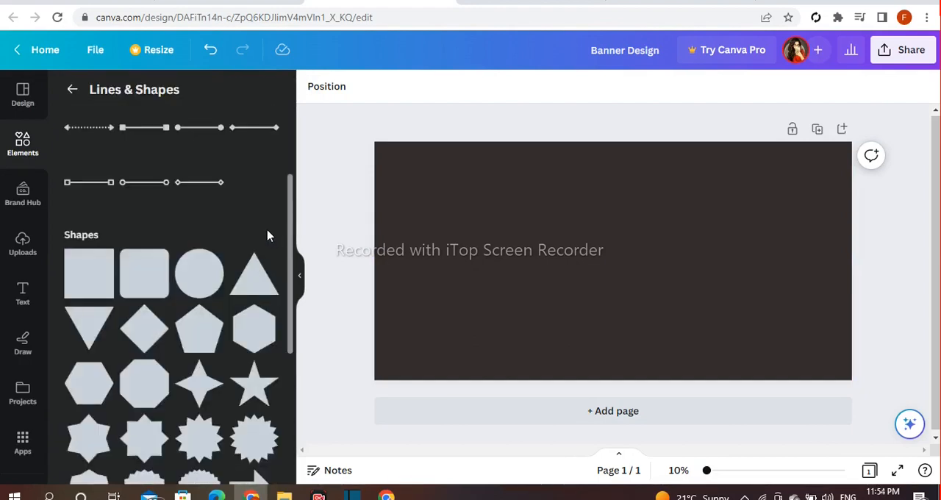
{"action": "scroll", "coordinate": [268, 235], "scroll_direction": "down", "scroll_amount": 2}
{"action": "left_click_drag", "start_coordinate": [578, 289], "coordinate": [477, 380]}
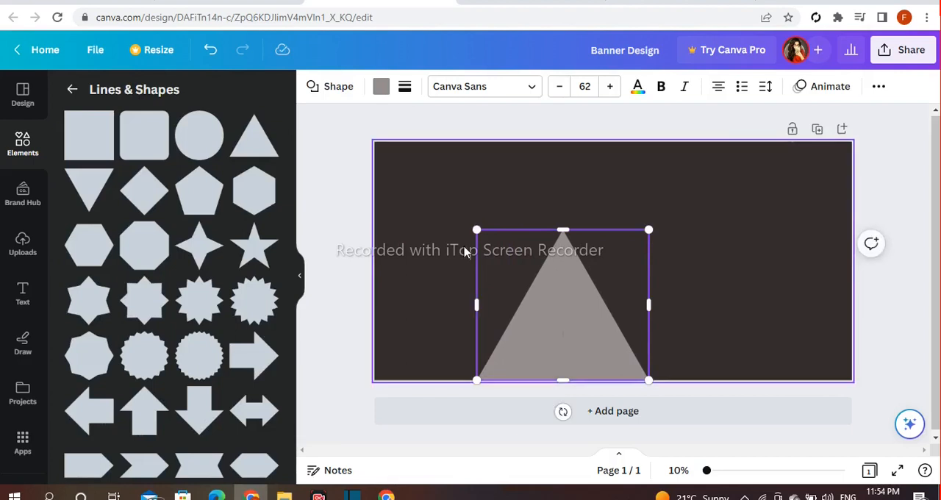
Enlarge the triangle to the full page height and shift it so only its right half covers the page's left side.
{"action": "left_click_drag", "start_coordinate": [444, 211], "coordinate": [312, 208]}
{"action": "left_click_drag", "start_coordinate": [519, 118], "coordinate": [513, 140]}
{"action": "left_click", "coordinate": [562, 117]}
{"action": "left_click", "coordinate": [486, 294]}
{"action": "left_click_drag", "start_coordinate": [514, 260], "coordinate": [609, 256]}
{"action": "left_click_drag", "start_coordinate": [482, 267], "coordinate": [442, 267]}
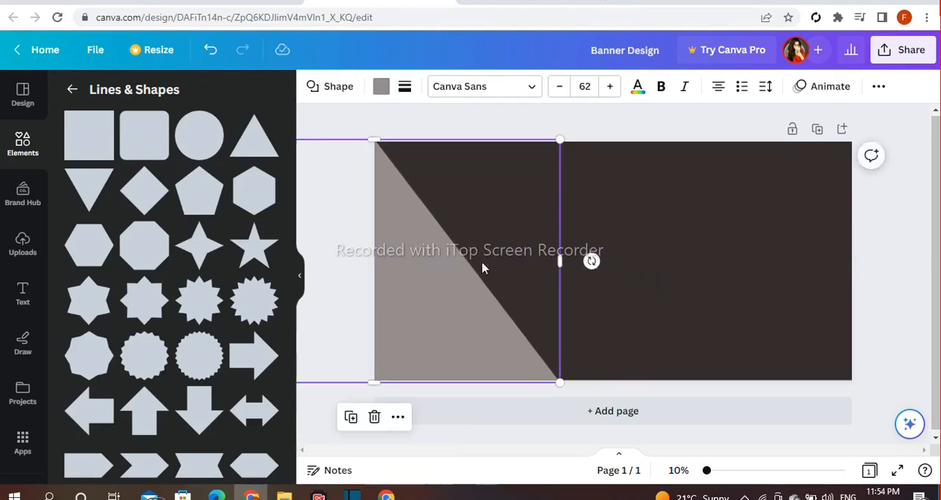
Widen the triangle so its diagonal runs from the page's upper-left corner to just past the middle of the bottom edge.
{"action": "left_click_drag", "start_coordinate": [564, 261], "coordinate": [710, 257]}
{"action": "left_click_drag", "start_coordinate": [458, 264], "coordinate": [420, 270]}
{"action": "left_click_drag", "start_coordinate": [403, 231], "coordinate": [404, 227]}
{"action": "left_click_drag", "start_coordinate": [375, 138], "coordinate": [374, 144]}
{"action": "left_click", "coordinate": [352, 136]}
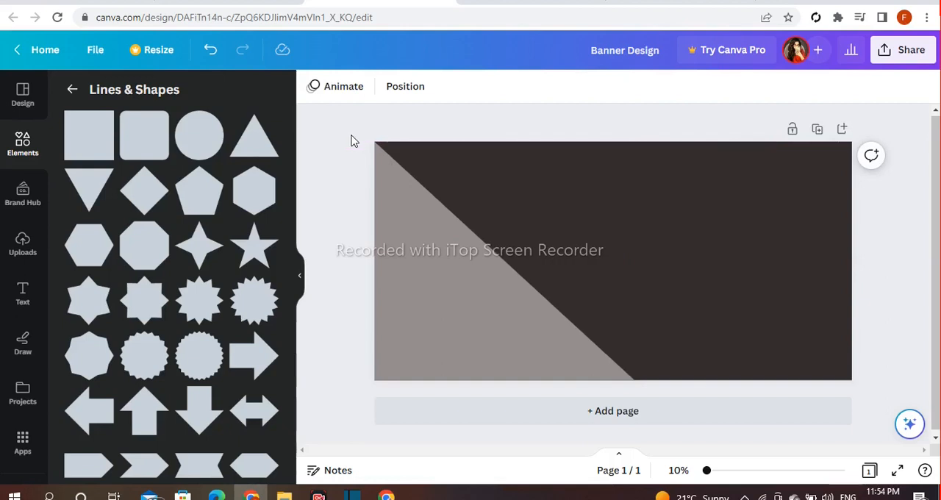
Fill the triangle with the light orange default solid color.
{"action": "left_click", "coordinate": [453, 348]}
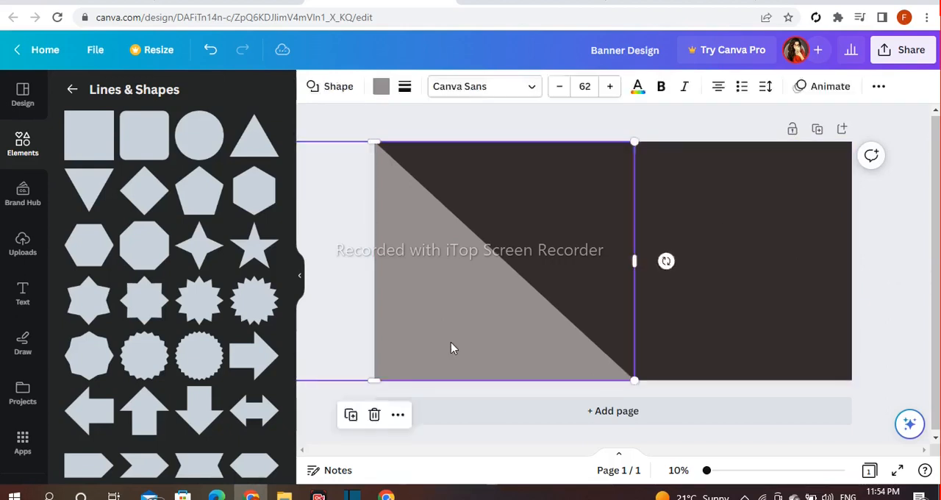
{"action": "left_click", "coordinate": [380, 88]}
{"action": "scroll", "coordinate": [210, 282], "scroll_direction": "down", "scroll_amount": 2}
{"action": "left_click", "coordinate": [225, 328]}
{"action": "left_click", "coordinate": [192, 334]}
{"action": "scroll", "coordinate": [194, 246], "scroll_direction": "down", "scroll_amount": 2}
{"action": "left_click", "coordinate": [234, 280]}
{"action": "left_click", "coordinate": [257, 283]}
{"action": "left_click", "coordinate": [228, 284]}
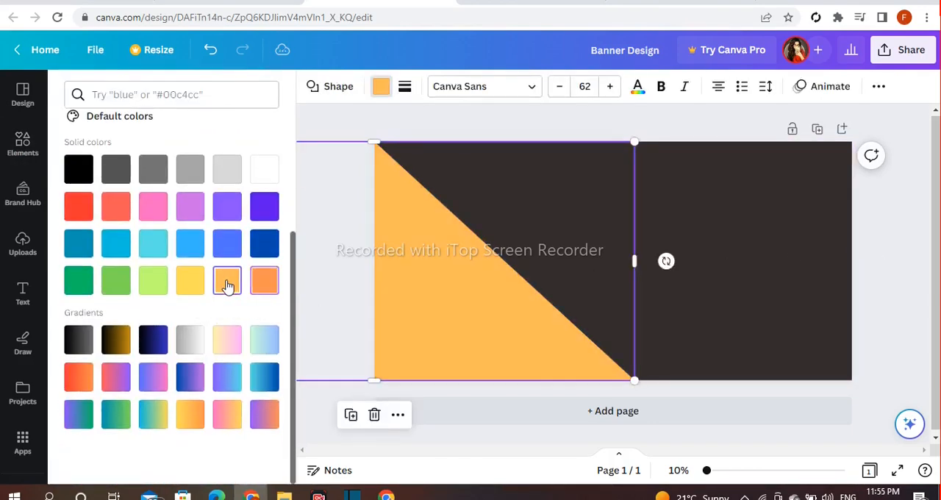
{"action": "left_click", "coordinate": [879, 264]}
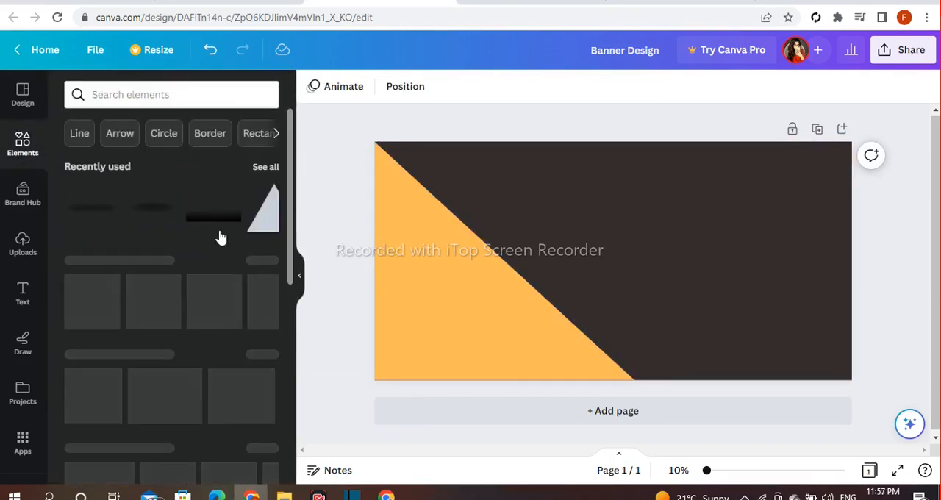
Add the Rounded Corner Square Frame with Border from the frames collection and color its border white.
{"action": "scroll", "coordinate": [221, 235], "scroll_direction": "down", "scroll_amount": 10}
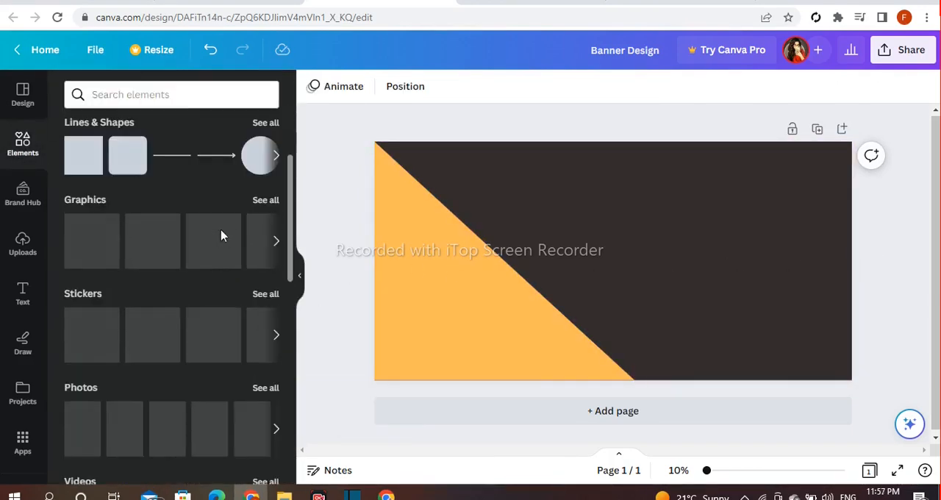
{"action": "scroll", "coordinate": [223, 237], "scroll_direction": "down", "scroll_amount": 3}
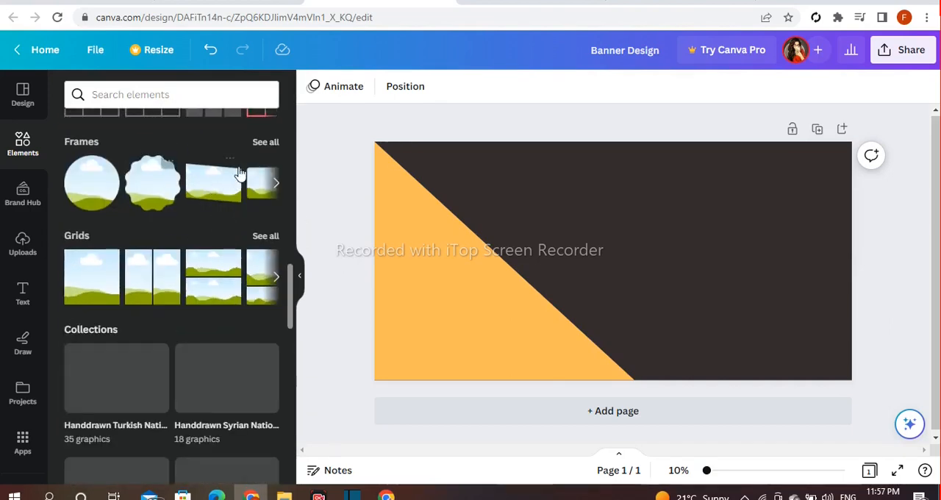
{"action": "left_click", "coordinate": [264, 142]}
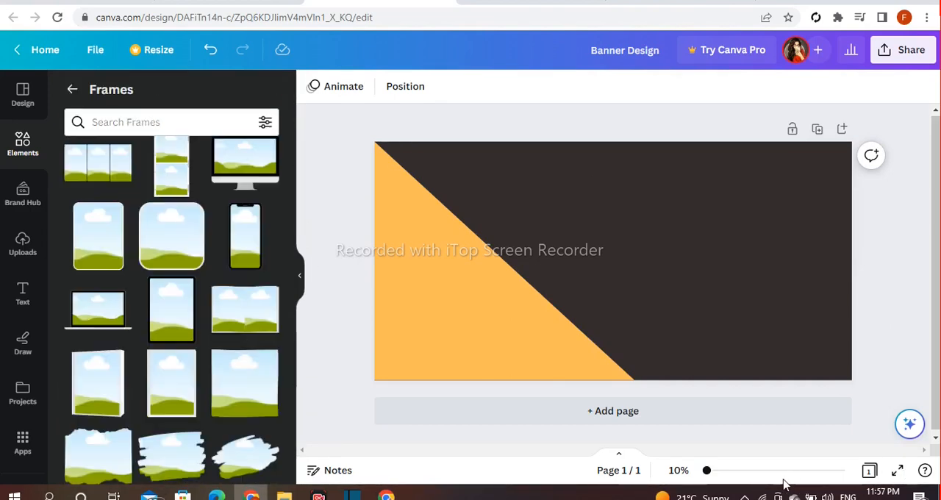
{"action": "left_click_drag", "start_coordinate": [707, 477], "coordinate": [715, 478]}
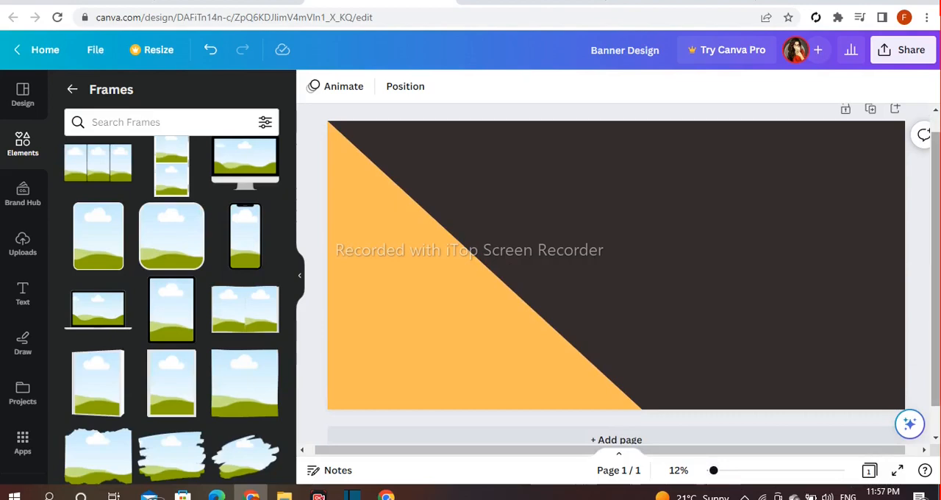
{"action": "left_click_drag", "start_coordinate": [936, 353], "coordinate": [935, 364]}
{"action": "left_click_drag", "start_coordinate": [686, 450], "coordinate": [678, 450]}
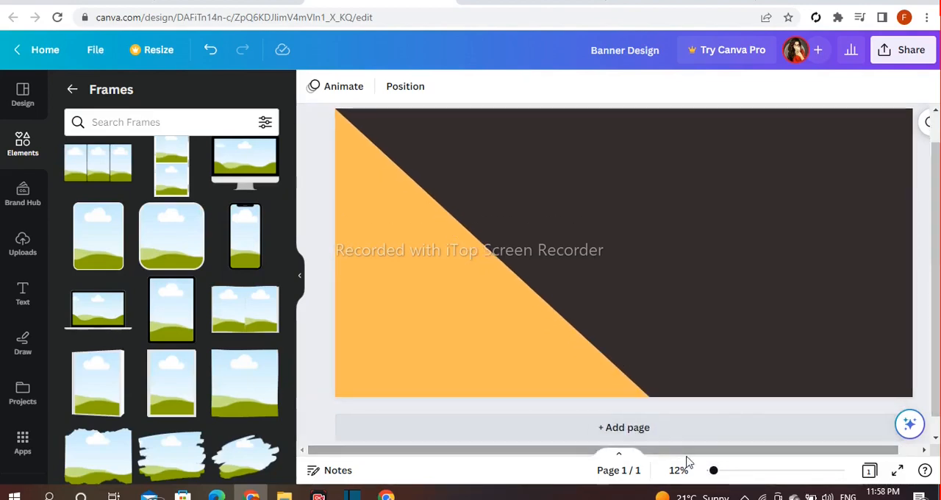
{"action": "scroll", "coordinate": [150, 381], "scroll_direction": "up", "scroll_amount": 3}
{"action": "scroll", "coordinate": [149, 382], "scroll_direction": "down", "scroll_amount": 1}
{"action": "left_click", "coordinate": [195, 322]}
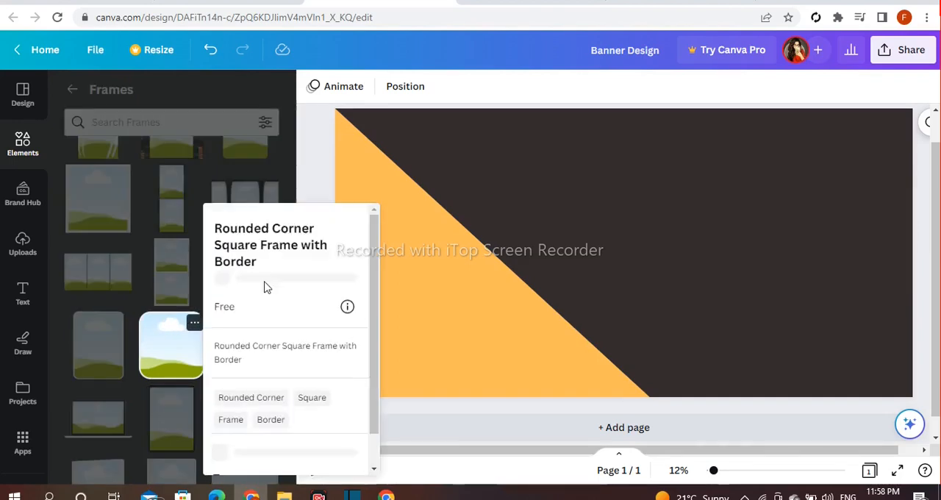
{"action": "left_click", "coordinate": [165, 349]}
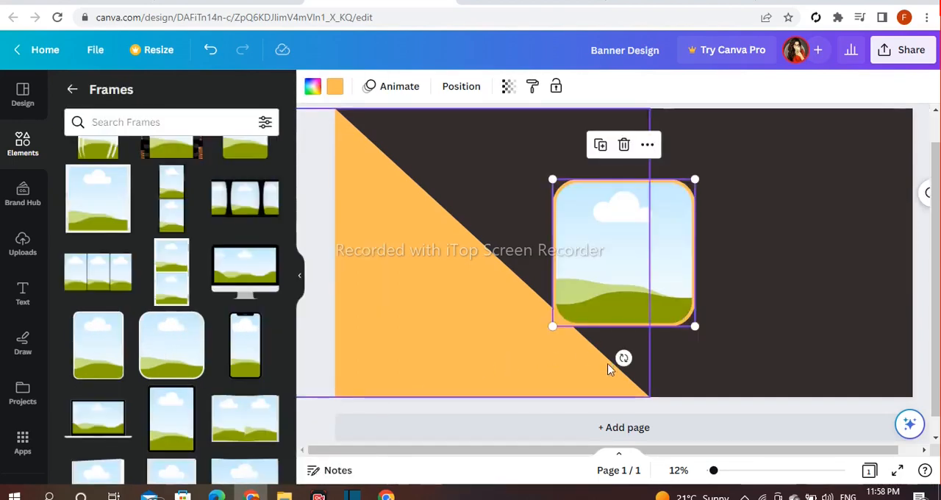
{"action": "left_click", "coordinate": [333, 87]}
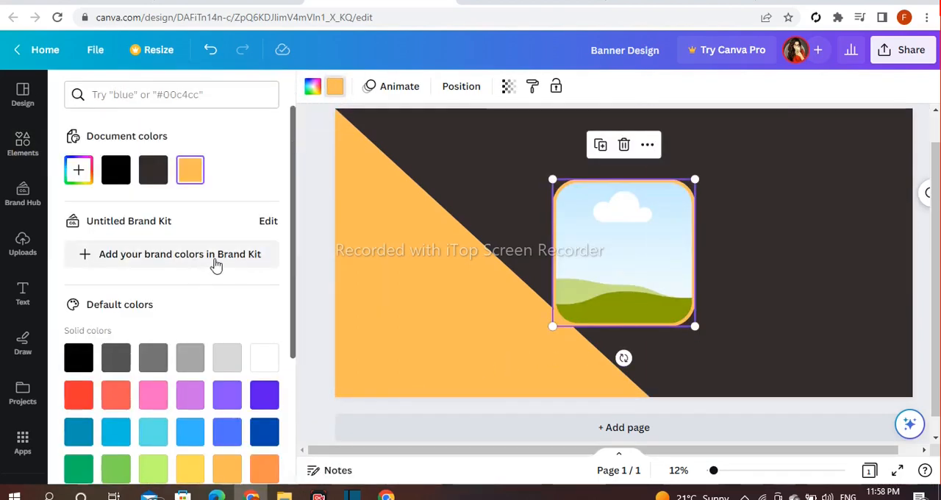
{"action": "left_click", "coordinate": [265, 357]}
Rotate the frame 45° and place it half off the page's left edge, over the orange triangle.
{"action": "left_click_drag", "start_coordinate": [624, 358], "coordinate": [548, 318]}
{"action": "left_click_drag", "start_coordinate": [608, 272], "coordinate": [319, 272]}
{"action": "left_click_drag", "start_coordinate": [395, 336], "coordinate": [409, 338]}
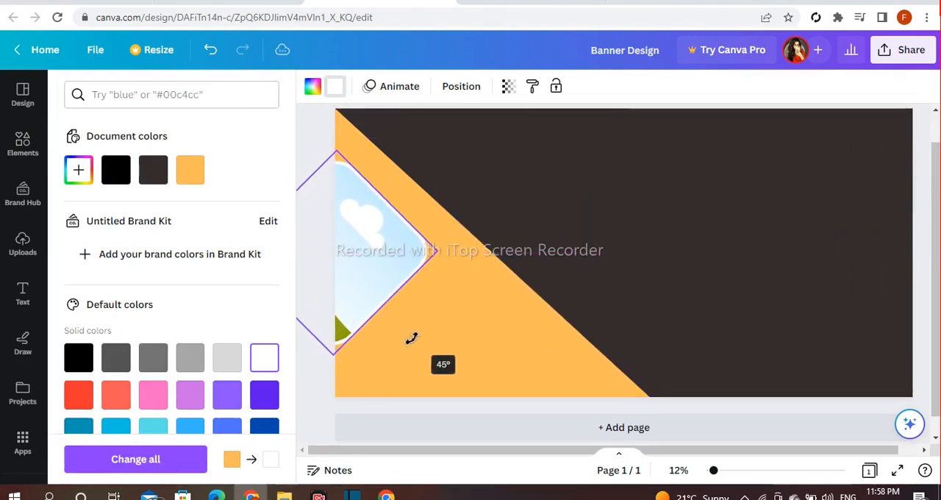
{"action": "left_click_drag", "start_coordinate": [370, 274], "coordinate": [366, 273]}
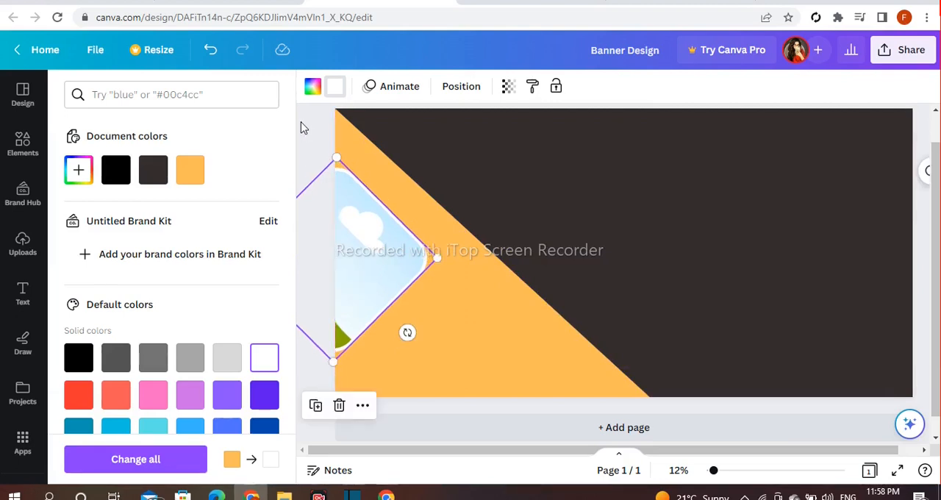
{"action": "left_click", "coordinate": [301, 123]}
Add a larger copy of the tilted frame and fit it over the page's upper-left corner, parallel to the first frame.
{"action": "left_click", "coordinate": [348, 241]}
{"action": "left_click_drag", "start_coordinate": [356, 253], "coordinate": [427, 152]}
{"action": "left_click_drag", "start_coordinate": [426, 228], "coordinate": [444, 285]}
{"action": "mouse_move", "coordinate": [419, 202]}
{"action": "left_mouse_down"}
{"action": "mouse_move", "coordinate": [427, 155]}
{"action": "mouse_move", "coordinate": [416, 178]}
{"action": "mouse_move", "coordinate": [432, 190]}
{"action": "left_mouse_up"}
{"action": "left_click_drag", "start_coordinate": [321, 138], "coordinate": [311, 137]}
{"action": "left_click_drag", "start_coordinate": [389, 146], "coordinate": [391, 139]}
{"action": "left_click", "coordinate": [320, 171]}
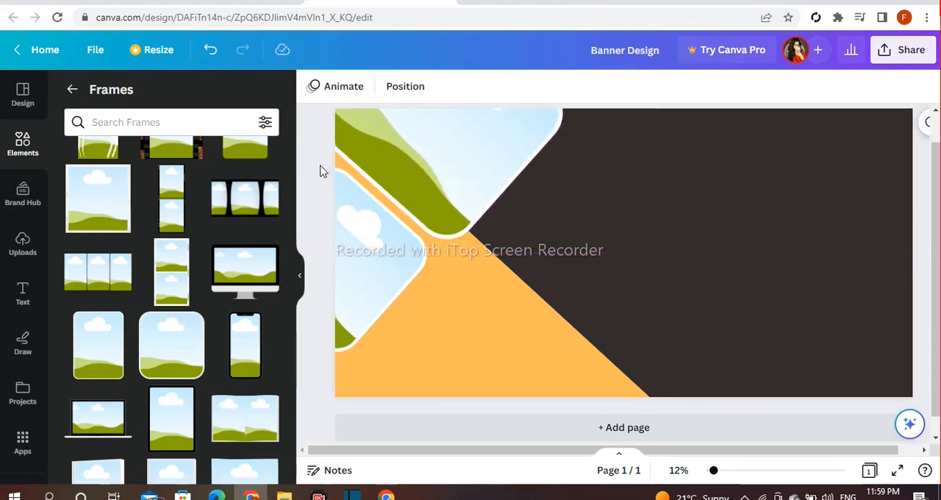
Add a smaller copy of the left-edge frame and place it just below the large frame's bottom corner.
{"action": "left_click", "coordinate": [361, 262]}
{"action": "left_click_drag", "start_coordinate": [332, 286], "coordinate": [433, 328]}
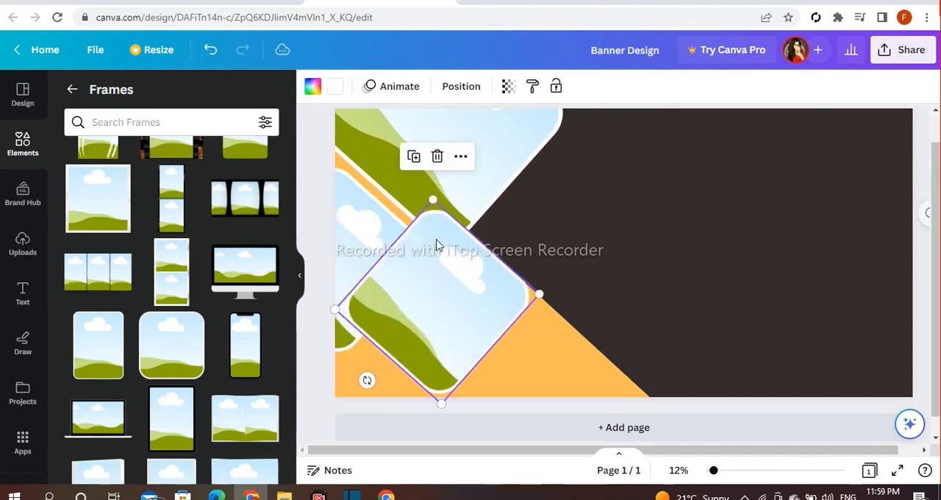
{"action": "left_click_drag", "start_coordinate": [437, 204], "coordinate": [437, 269]}
{"action": "left_click_drag", "start_coordinate": [429, 341], "coordinate": [464, 307]}
{"action": "left_click", "coordinate": [331, 373]}
Place copies of the small frame at the page's lower-left corner and beside the large frame's lower-right side.
{"action": "left_click", "coordinate": [381, 316]}
{"action": "left_click", "coordinate": [430, 209]}
{"action": "left_click_drag", "start_coordinate": [530, 255], "coordinate": [526, 251]}
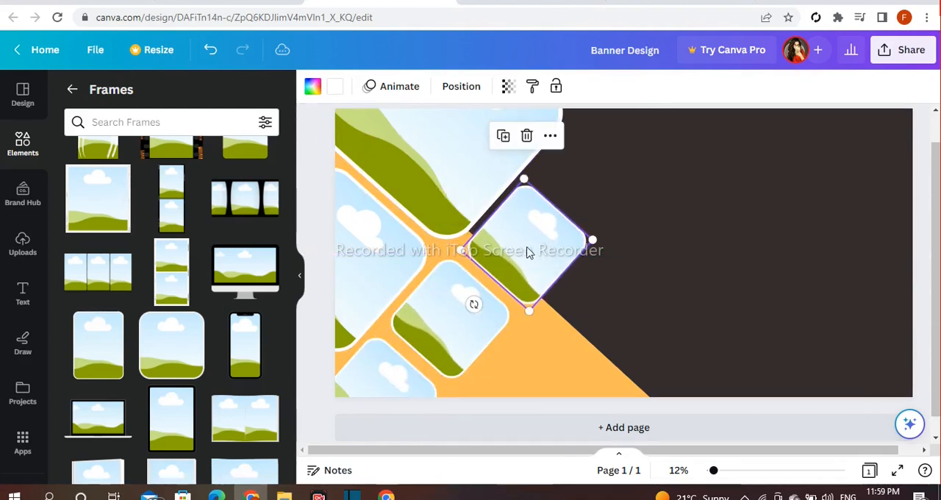
{"action": "left_click", "coordinate": [672, 213]}
Duplicate the small middle frame and place the copy partly off the page's bottom edge, on the orange area.
{"action": "left_click", "coordinate": [452, 308]}
{"action": "left_click_drag", "start_coordinate": [476, 324], "coordinate": [535, 403]}
{"action": "left_click", "coordinate": [311, 255]}
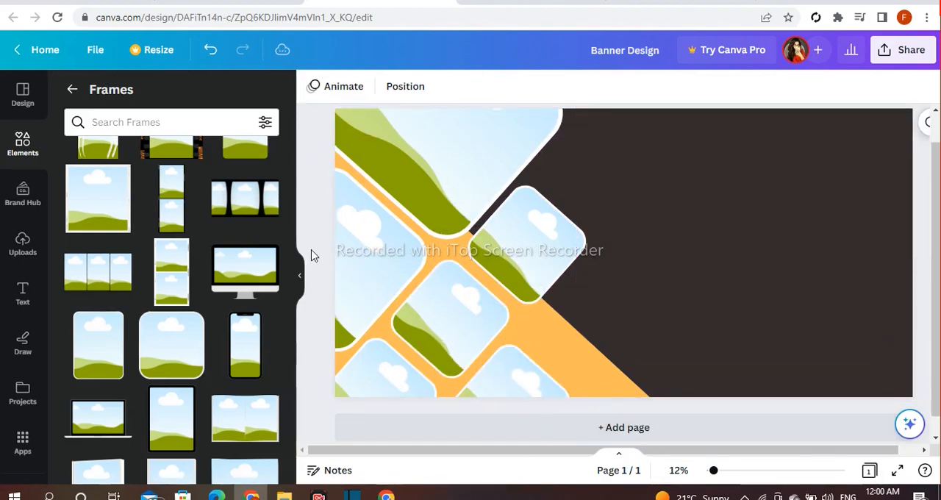
Overlay a smaller copy of the large frame on its upper-left part, at the page corner.
{"action": "left_click", "coordinate": [435, 185]}
{"action": "left_click_drag", "start_coordinate": [451, 201], "coordinate": [381, 149]}
{"action": "left_click", "coordinate": [326, 163]}
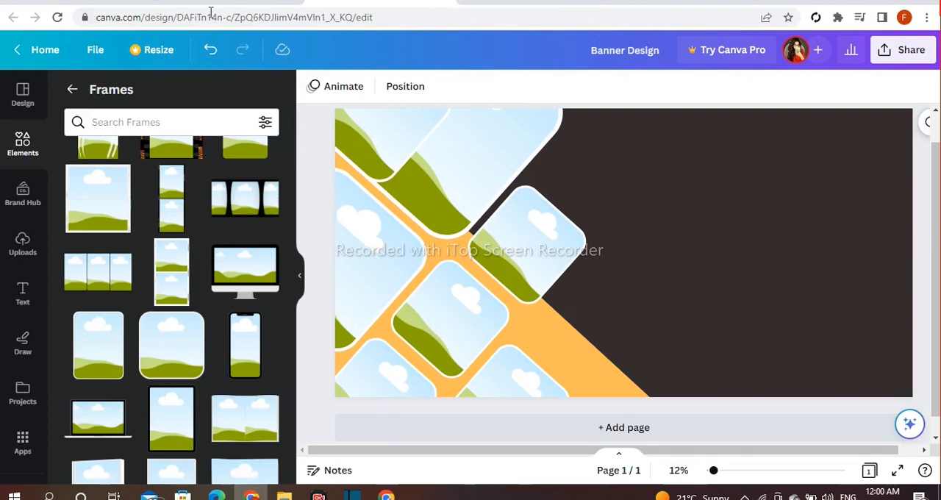
Search the elements library for "food" and browse the photo results.
{"action": "left_click", "coordinate": [71, 92]}
{"action": "left_click", "coordinate": [130, 97]}
{"action": "type", "text": "d"}
{"action": "key", "text": "BackSpace"}
{"action": "type", "text": "food"}
{"action": "key", "text": "Return"}
{"action": "left_click", "coordinate": [261, 295]}
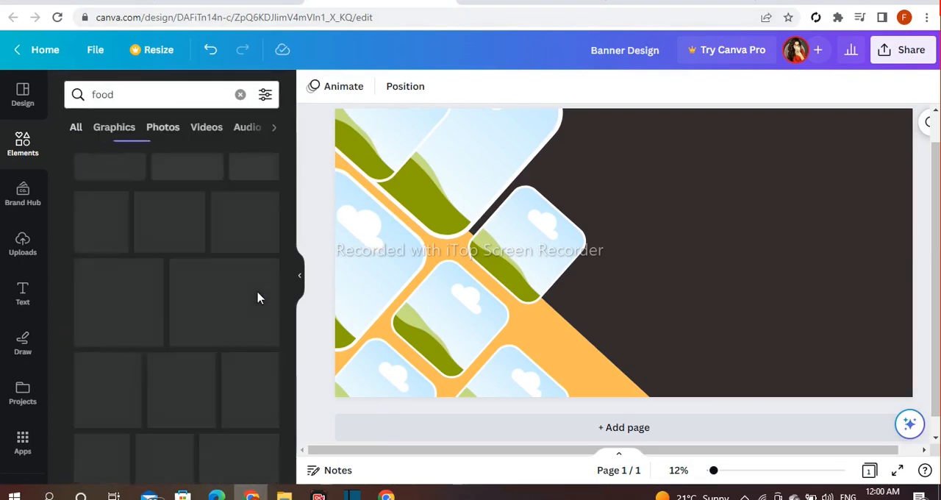
{"action": "scroll", "coordinate": [272, 282], "scroll_direction": "down", "scroll_amount": 3}
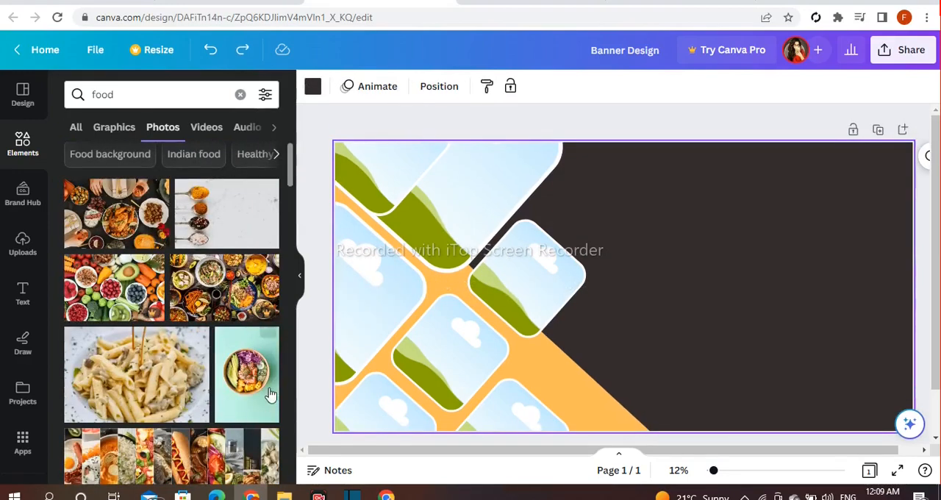
Insert the food bowl photo with the mint background into the left-edge frame, then rotate and enlarge it so the bowl sits in the visible half.
{"action": "left_click", "coordinate": [218, 406]}
{"action": "left_click_drag", "start_coordinate": [570, 322], "coordinate": [372, 314]}
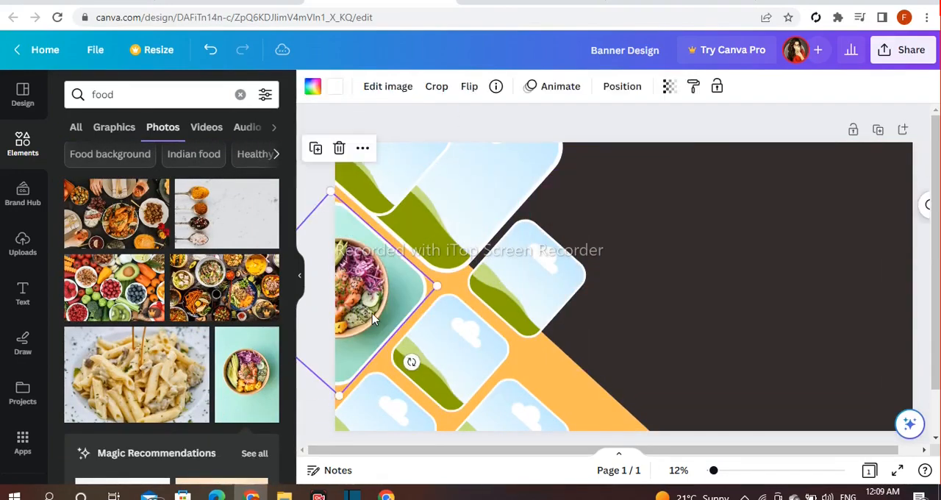
{"action": "double_click", "coordinate": [372, 313]}
{"action": "left_click_drag", "start_coordinate": [400, 358], "coordinate": [332, 342]}
{"action": "left_click_drag", "start_coordinate": [374, 297], "coordinate": [467, 301]}
{"action": "left_click_drag", "start_coordinate": [530, 203], "coordinate": [645, 214]}
{"action": "left_click_drag", "start_coordinate": [435, 225], "coordinate": [441, 244]}
{"action": "left_click_drag", "start_coordinate": [592, 404], "coordinate": [616, 429]}
{"action": "left_click", "coordinate": [717, 350]}
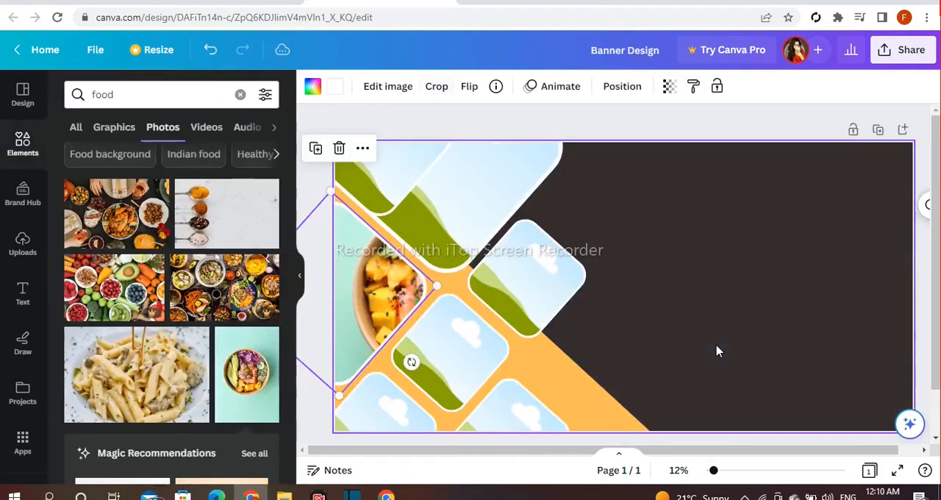
Add the food bowl photo again and place it in the small frame beside the large frame's lower-right side.
{"action": "left_click", "coordinate": [261, 376]}
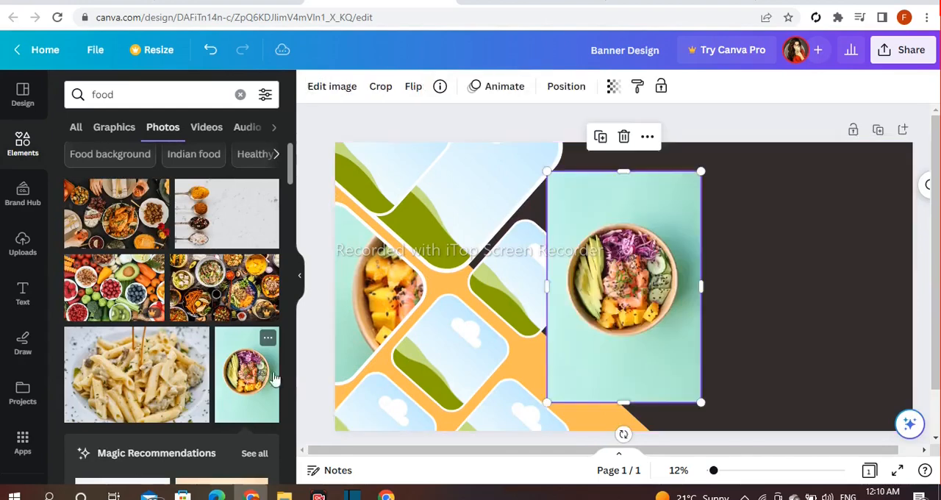
{"action": "left_click_drag", "start_coordinate": [622, 435], "coordinate": [517, 300]}
{"action": "left_click_drag", "start_coordinate": [647, 294], "coordinate": [517, 288]}
Rotate the photo inside that small frame to about 45°, then enlarge and shift it so the frame's left side cuts off the bowl.
{"action": "double_click", "coordinate": [513, 297]}
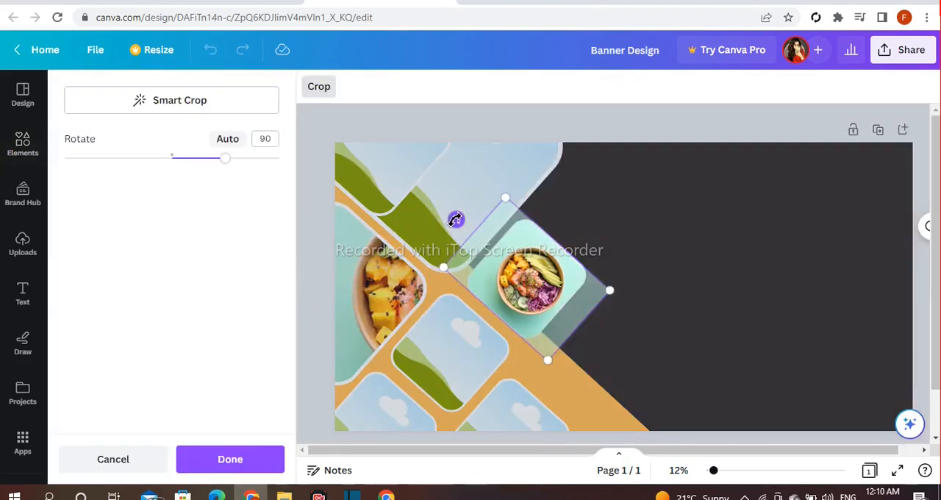
{"action": "left_click_drag", "start_coordinate": [456, 219], "coordinate": [422, 293]}
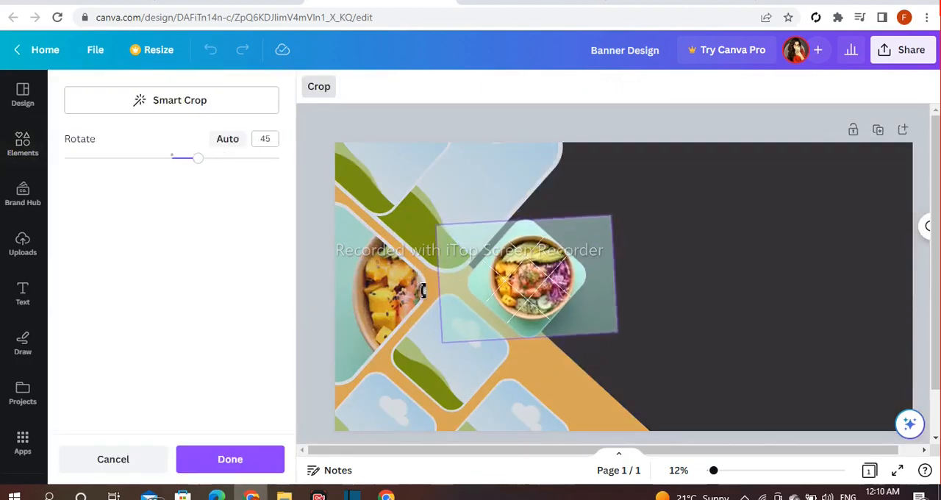
{"action": "left_click_drag", "start_coordinate": [439, 223], "coordinate": [351, 167]}
{"action": "left_click_drag", "start_coordinate": [451, 244], "coordinate": [378, 277]}
{"action": "left_click_drag", "start_coordinate": [318, 373], "coordinate": [260, 422]}
{"action": "mouse_move", "coordinate": [406, 345]}
{"action": "left_mouse_down"}
{"action": "mouse_move", "coordinate": [406, 327]}
{"action": "mouse_move", "coordinate": [410, 335]}
{"action": "left_mouse_up"}
Finish the crop, then add the food bowl photo again, rotate it, and place it in the small frame directly below the large frame.
{"action": "scroll", "coordinate": [651, 344], "scroll_direction": "down", "scroll_amount": 1}
{"action": "left_click", "coordinate": [930, 274]}
{"action": "left_click_drag", "start_coordinate": [934, 275], "coordinate": [934, 257]}
{"action": "left_click_drag", "start_coordinate": [731, 257], "coordinate": [624, 373]}
{"action": "left_click_drag", "start_coordinate": [640, 279], "coordinate": [460, 346]}
Rotate the photo inside that frame to about 48.6°, then enlarge and shift it so the bowl's lower part fills the frame's upper half.
{"action": "double_click", "coordinate": [459, 346]}
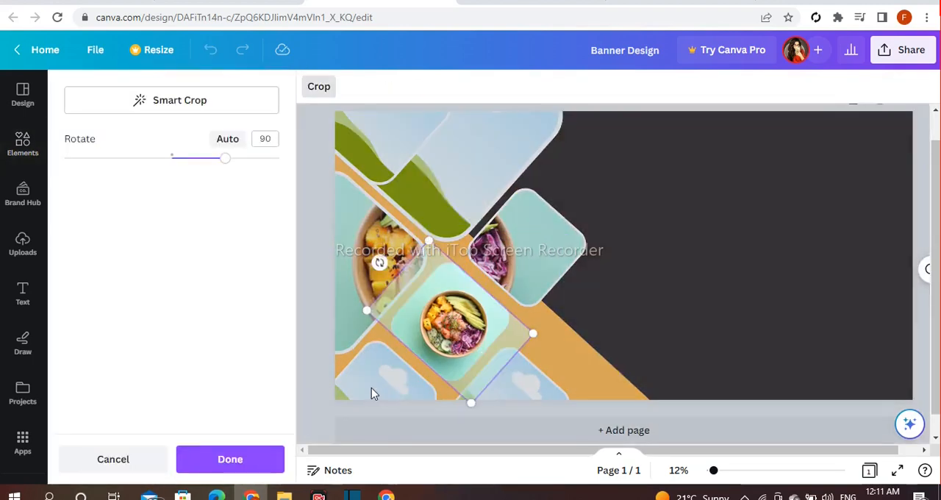
{"action": "left_click_drag", "start_coordinate": [379, 262], "coordinate": [365, 321]}
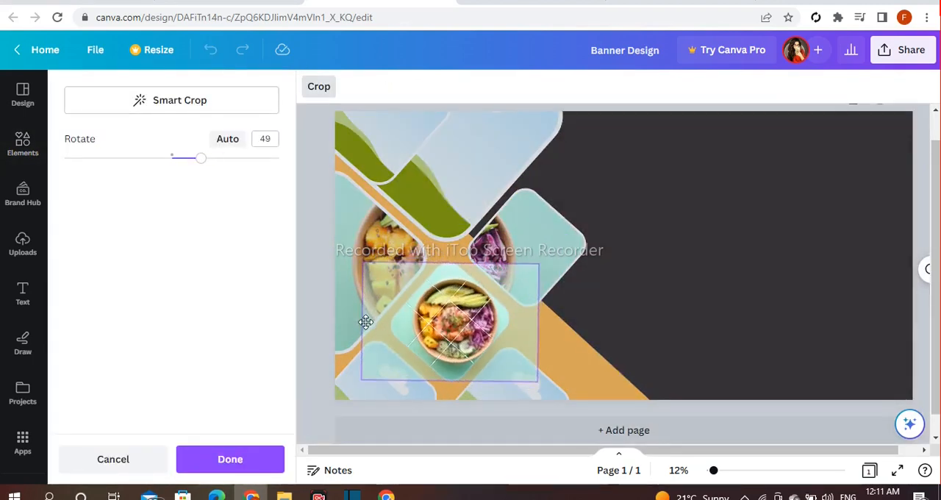
{"action": "left_click_drag", "start_coordinate": [368, 262], "coordinate": [264, 194]}
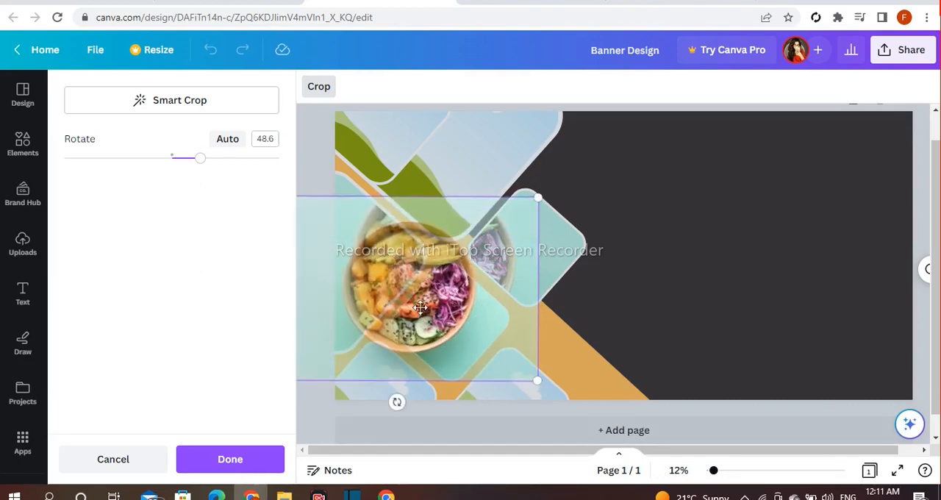
{"action": "left_click_drag", "start_coordinate": [424, 272], "coordinate": [443, 273]}
{"action": "left_click_drag", "start_coordinate": [557, 204], "coordinate": [593, 163]}
{"action": "left_click_drag", "start_coordinate": [408, 230], "coordinate": [405, 228]}
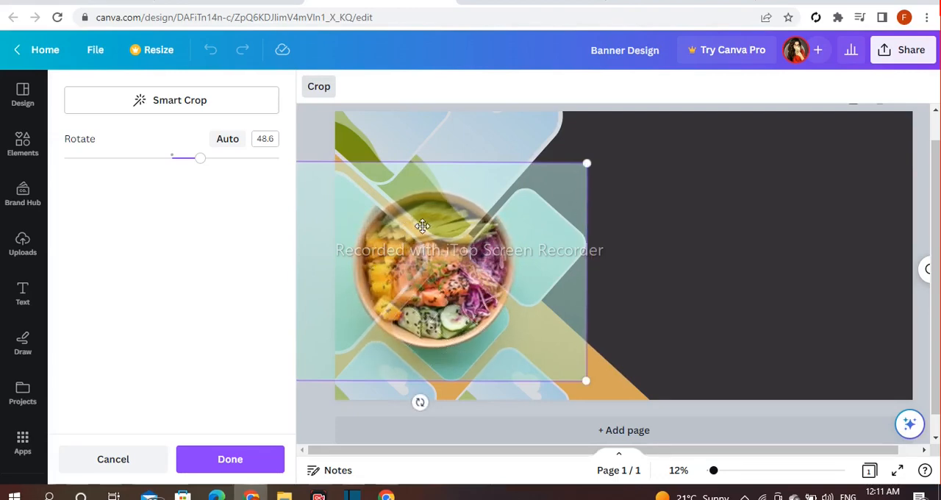
{"action": "left_click", "coordinate": [687, 246]}
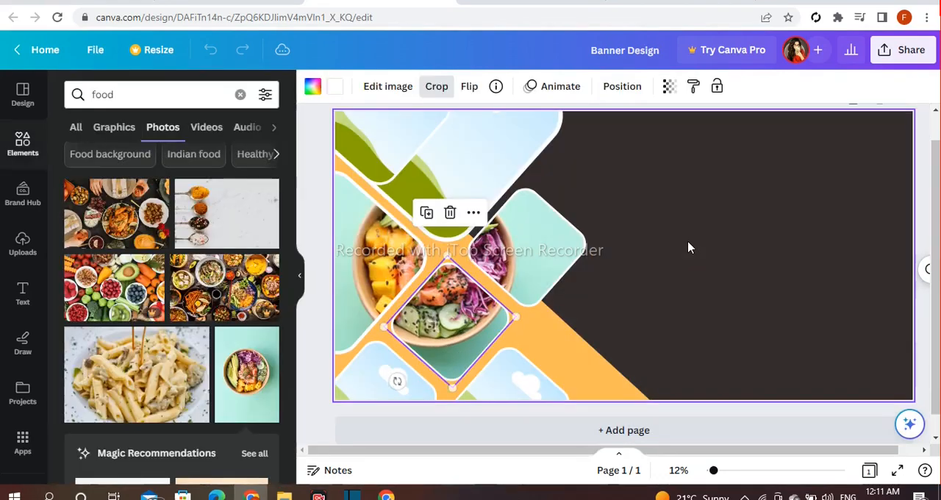
Add the food bowl photo again, rotate it, and place it in the large frame at the banner's top edge.
{"action": "left_click", "coordinate": [254, 366]}
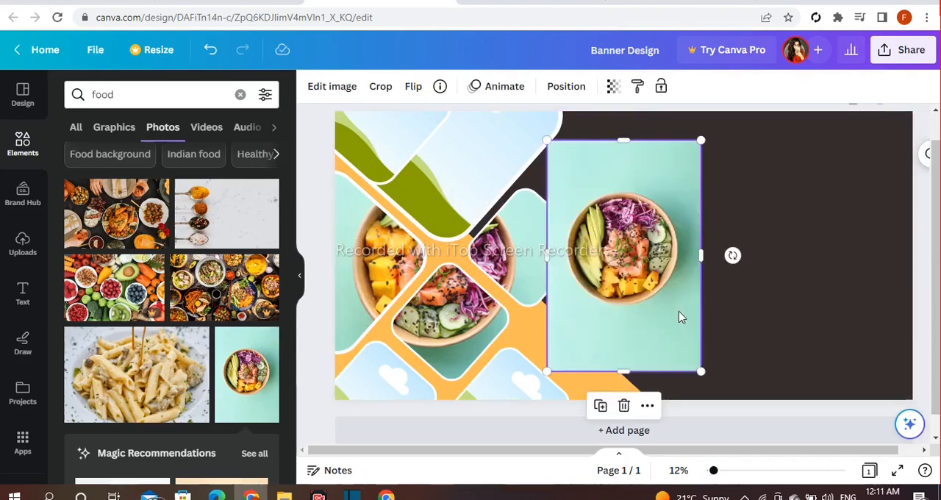
{"action": "left_click_drag", "start_coordinate": [731, 255], "coordinate": [630, 380]}
{"action": "left_click_drag", "start_coordinate": [635, 270], "coordinate": [468, 175]}
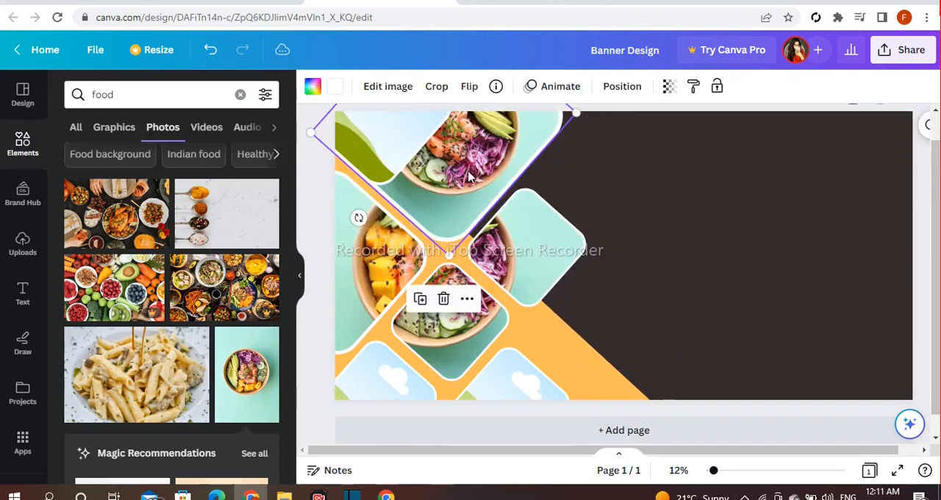
Rotate the photo inside the large frame upright, then enlarge and shift it so the salmon and avocado fill the frame.
{"action": "double_click", "coordinate": [468, 171]}
{"action": "left_click_drag", "start_coordinate": [366, 209], "coordinate": [441, 263]}
{"action": "left_click_drag", "start_coordinate": [620, 239], "coordinate": [740, 421]}
{"action": "left_click_drag", "start_coordinate": [521, 287], "coordinate": [432, 358]}
{"action": "left_click", "coordinate": [816, 333]}
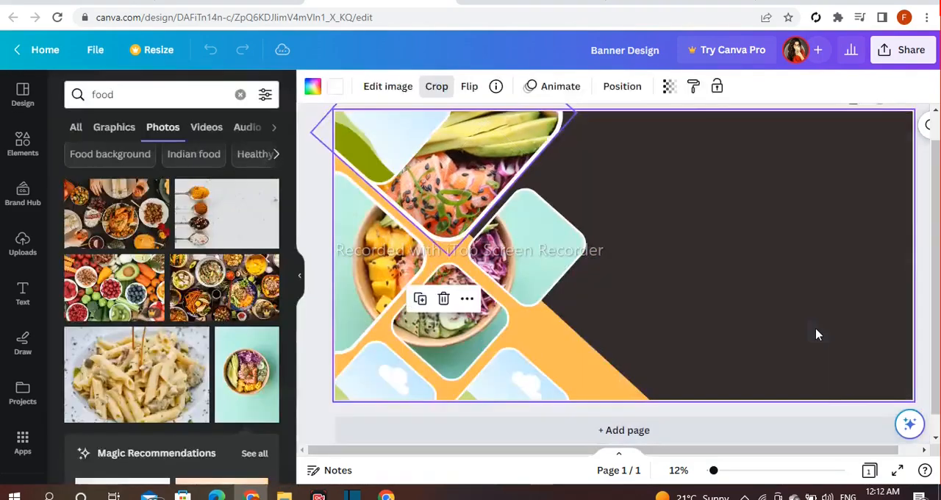
Add the food bowl photo again, rotate it, and place it in the frame at the banner's bottom-left corner.
{"action": "left_click", "coordinate": [238, 408]}
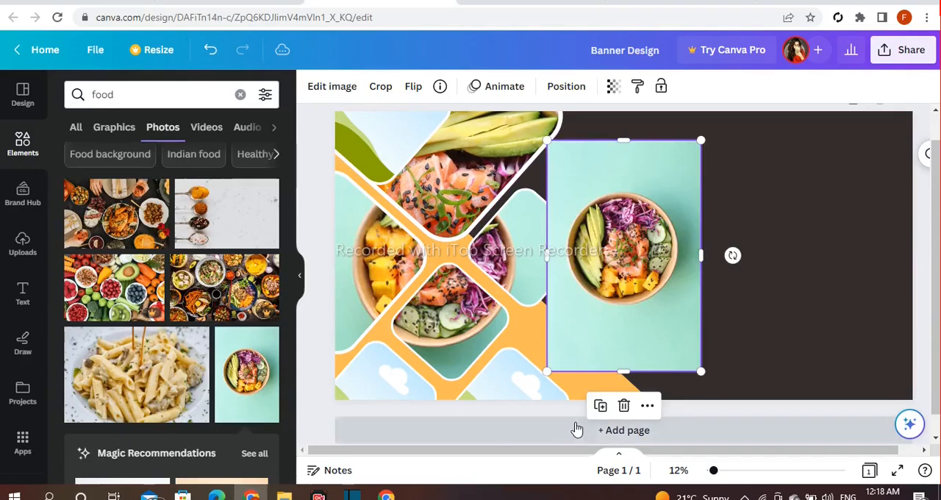
{"action": "left_click_drag", "start_coordinate": [733, 257], "coordinate": [625, 369]}
{"action": "left_click_drag", "start_coordinate": [610, 316], "coordinate": [379, 389]}
Rotate the corner frame's photo to about 47.5°, then enlarge and shift it so only the mint background fills the frame.
{"action": "double_click", "coordinate": [378, 390]}
{"action": "left_click_drag", "start_coordinate": [306, 341], "coordinate": [305, 402]}
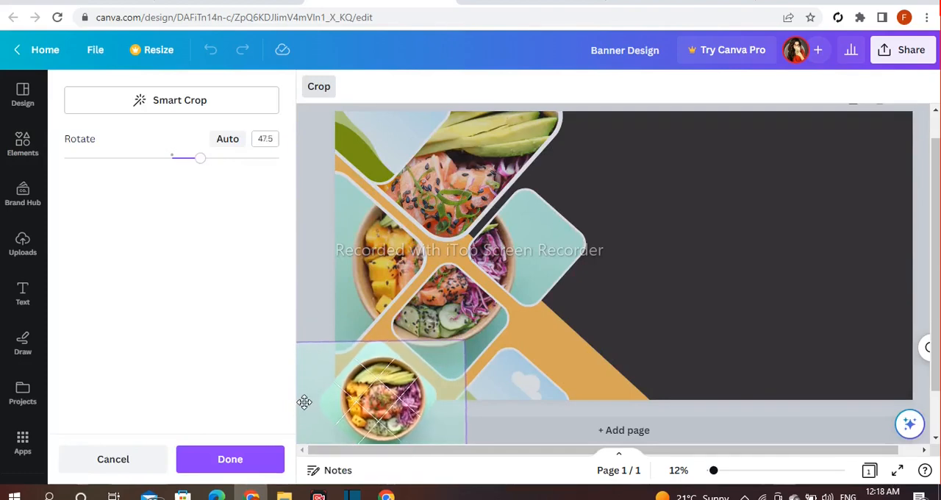
{"action": "left_click_drag", "start_coordinate": [467, 344], "coordinate": [694, 169]}
{"action": "left_click_drag", "start_coordinate": [522, 285], "coordinate": [586, 227]}
{"action": "left_click", "coordinate": [830, 231]}
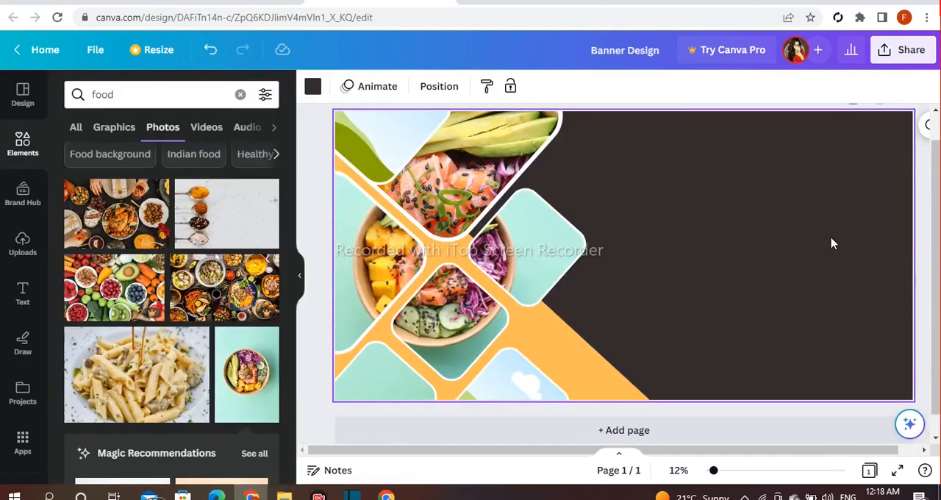
Fill the remaining empty frames at the banner's bottom edge and top-left corner with orange #ffbd59.
{"action": "left_click", "coordinate": [534, 377]}
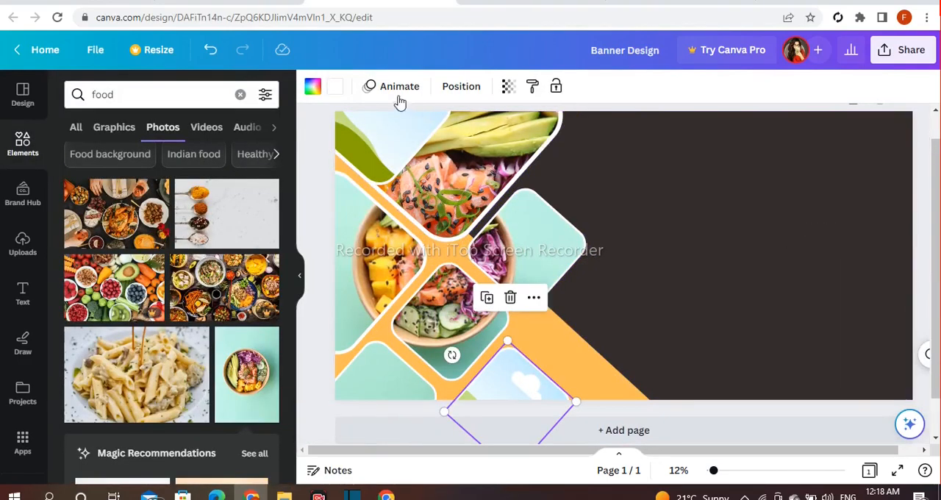
{"action": "left_click", "coordinate": [312, 89]}
{"action": "scroll", "coordinate": [204, 226], "scroll_direction": "down", "scroll_amount": 1}
{"action": "scroll", "coordinate": [172, 147], "scroll_direction": "up", "scroll_amount": 1}
{"action": "left_click", "coordinate": [189, 170]}
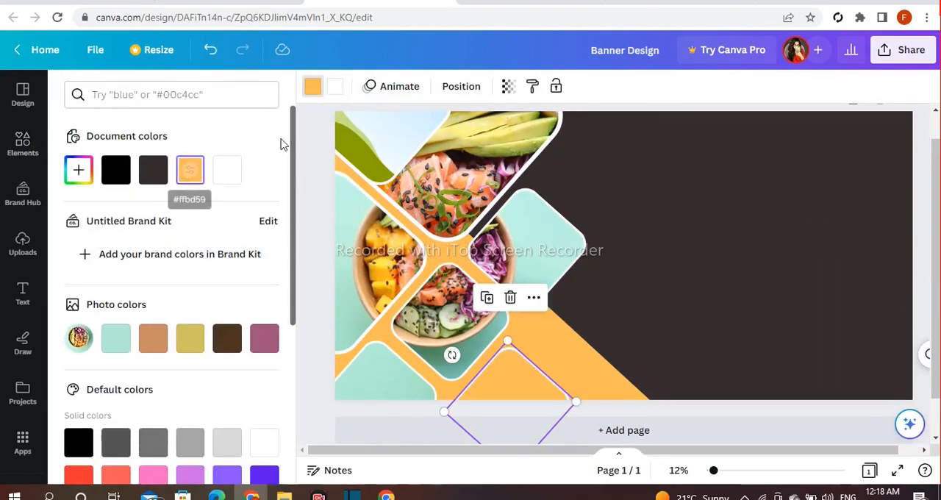
{"action": "left_click", "coordinate": [345, 147]}
{"action": "left_click", "coordinate": [190, 170]}
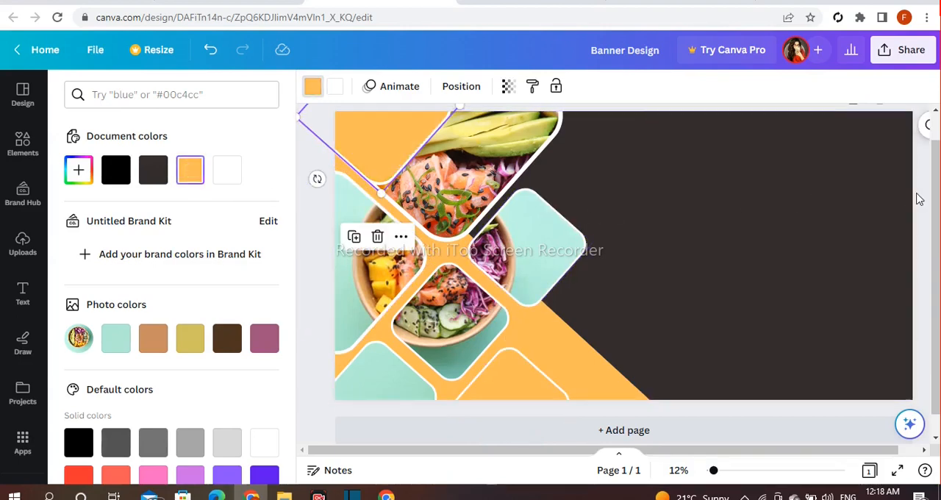
{"action": "left_click", "coordinate": [918, 199]}
Insert the arch shape from Lines & Shapes and stretch it into a long, narrow bar with a rounded top.
{"action": "left_click", "coordinate": [23, 144]}
{"action": "scroll", "coordinate": [264, 195], "scroll_direction": "down", "scroll_amount": 2}
{"action": "left_click", "coordinate": [269, 151]}
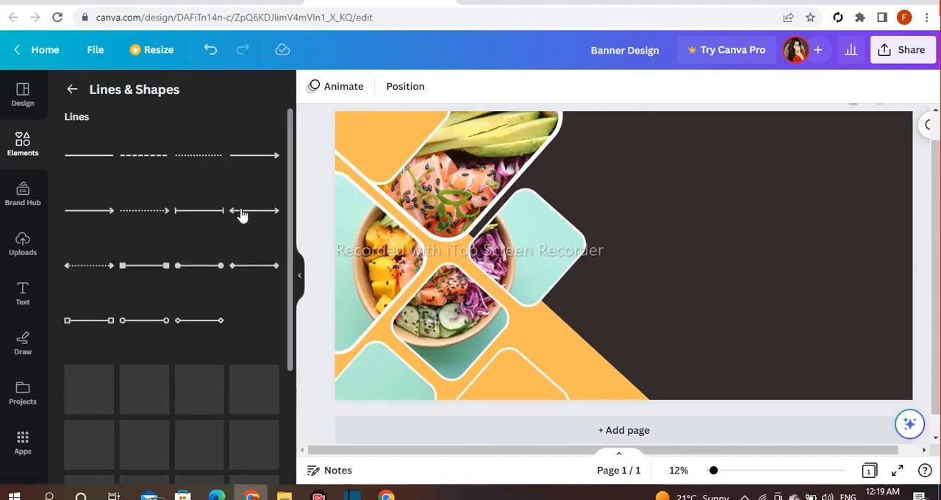
{"action": "scroll", "coordinate": [242, 214], "scroll_direction": "down", "scroll_amount": 2}
{"action": "scroll", "coordinate": [242, 214], "scroll_direction": "down", "scroll_amount": 7}
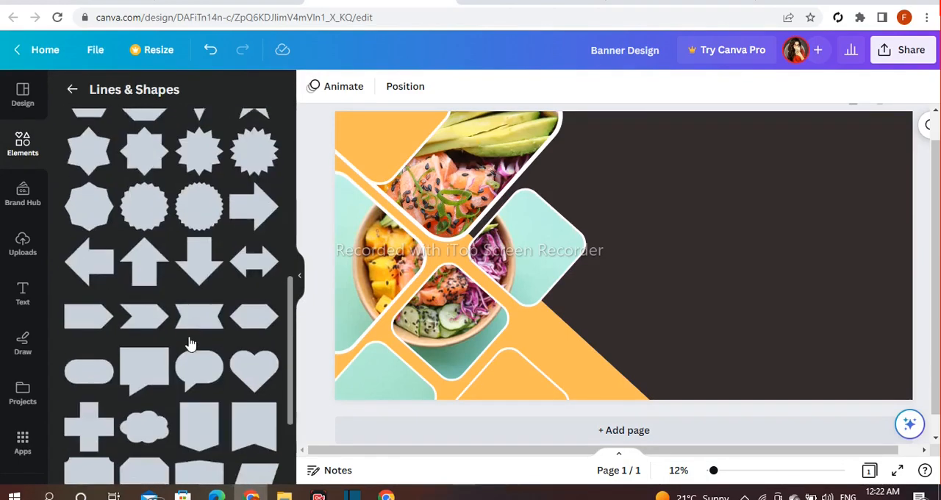
{"action": "left_click", "coordinate": [102, 463]}
{"action": "left_click_drag", "start_coordinate": [624, 299], "coordinate": [624, 432]}
{"action": "left_click_drag", "start_coordinate": [613, 326], "coordinate": [616, 326]}
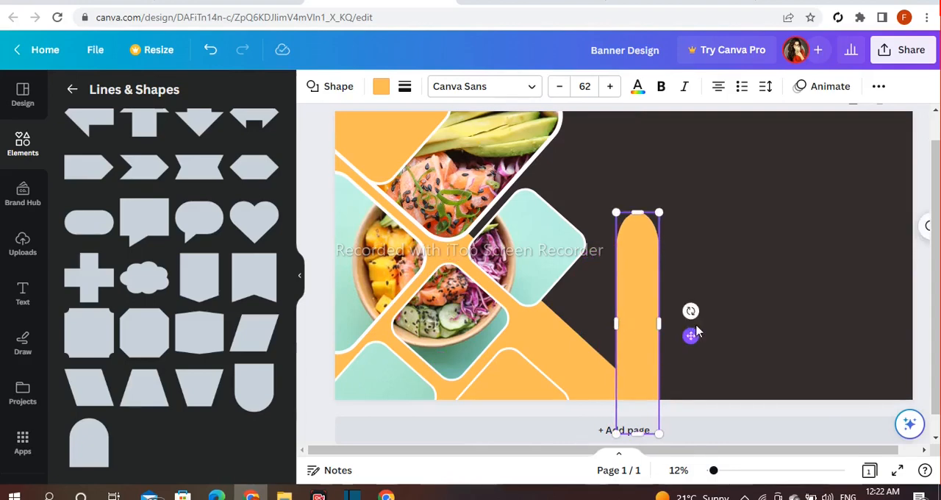
Tilt the arch bar parallel to the orange triangle's slanted side and place it over that side at the banner's bottom edge.
{"action": "left_click_drag", "start_coordinate": [671, 312], "coordinate": [676, 269]}
{"action": "left_click_drag", "start_coordinate": [635, 320], "coordinate": [632, 380]}
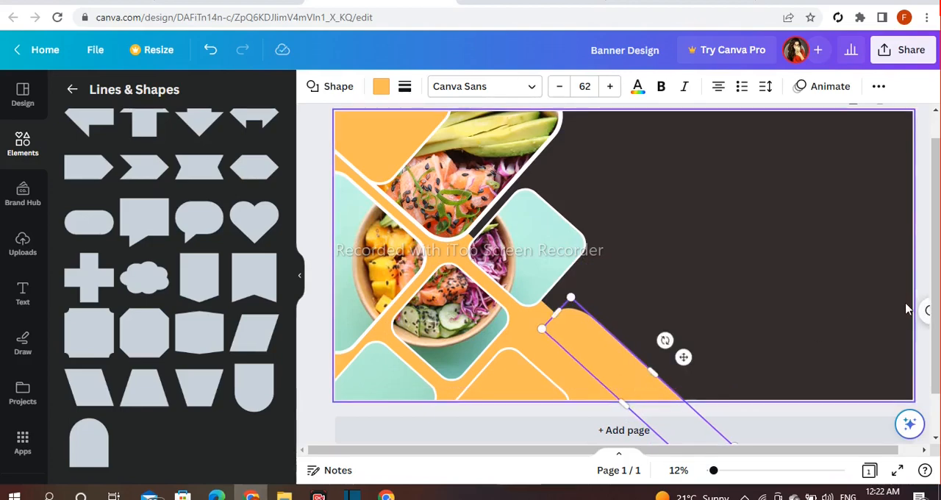
{"action": "left_click", "coordinate": [924, 269]}
Recolour the tilted arch bar white.
{"action": "left_click", "coordinate": [596, 363]}
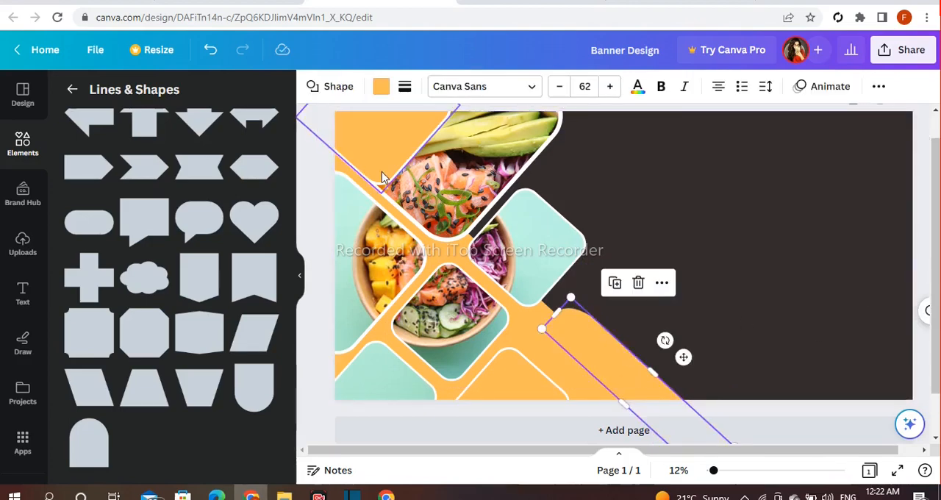
{"action": "left_click", "coordinate": [381, 89]}
{"action": "left_click", "coordinate": [262, 170]}
{"action": "left_click", "coordinate": [318, 195]}
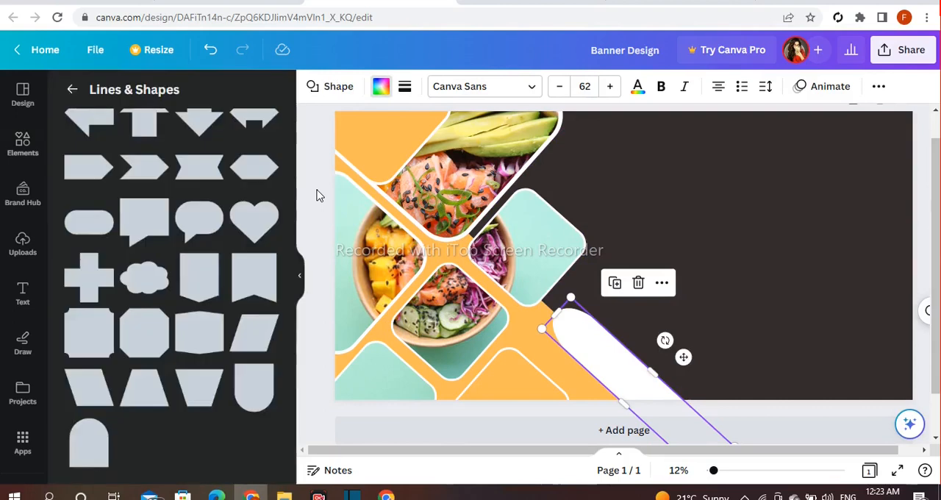
{"action": "left_click", "coordinate": [318, 195]}
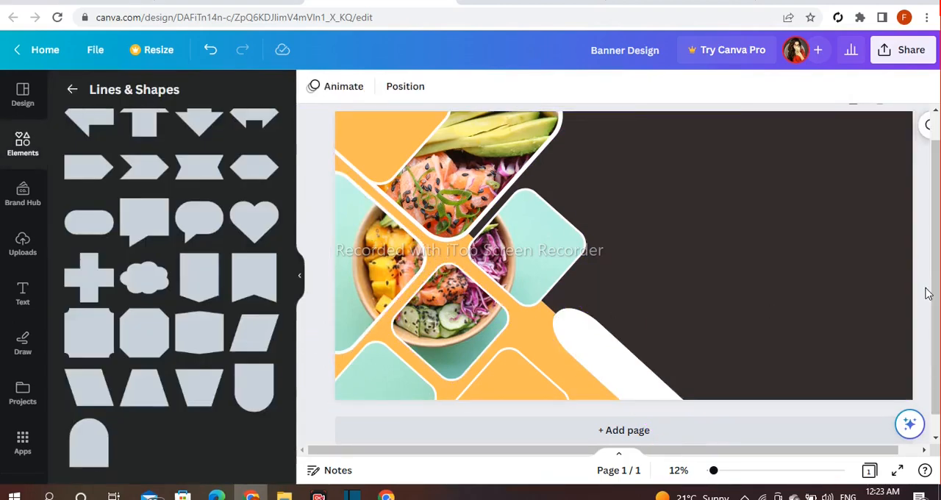
Duplicate the white bar, turn the copy around, and place it at the banner's top-right corner with its rounded end pointing down.
{"action": "left_click", "coordinate": [612, 355]}
{"action": "left_click", "coordinate": [614, 289]}
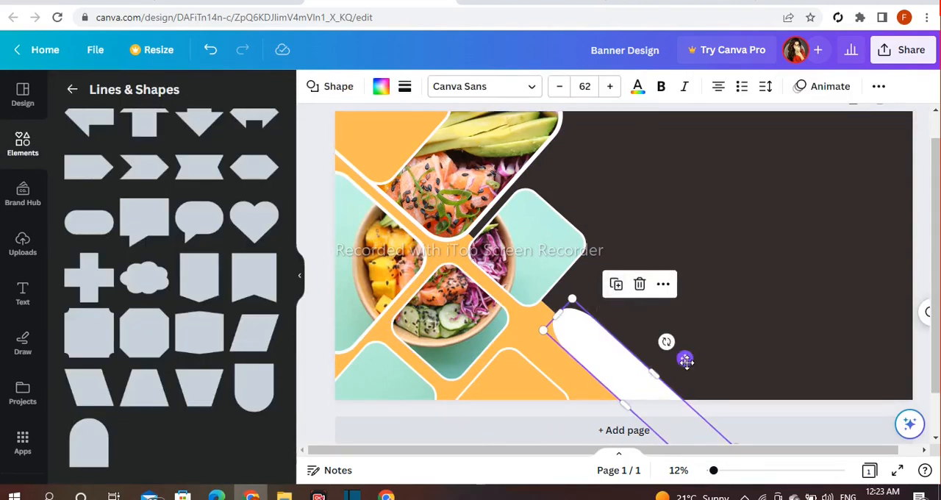
{"action": "left_click_drag", "start_coordinate": [684, 359], "coordinate": [727, 234]}
{"action": "left_click_drag", "start_coordinate": [787, 360], "coordinate": [625, 165]}
{"action": "left_click_drag", "start_coordinate": [657, 211], "coordinate": [784, 102]}
{"action": "left_click_drag", "start_coordinate": [831, 152], "coordinate": [853, 155]}
{"action": "left_click", "coordinate": [730, 172]}
{"action": "left_click", "coordinate": [927, 348]}
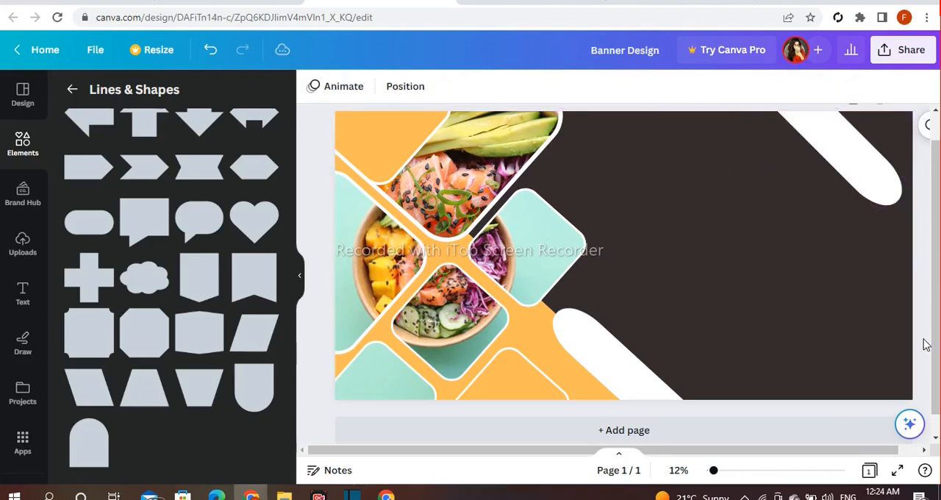
Search the elements library for "food logo" and browse all graphics results.
{"action": "left_click", "coordinate": [74, 87]}
{"action": "left_click", "coordinate": [132, 94]}
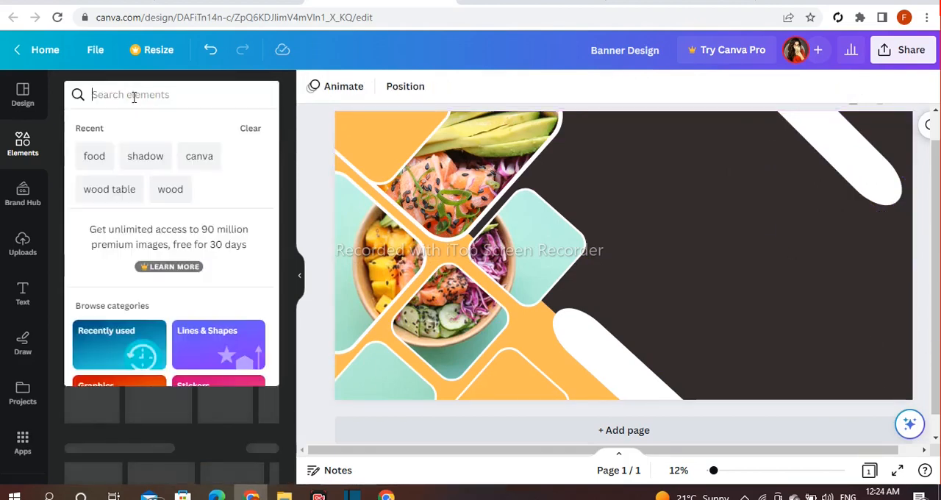
{"action": "type", "text": "foodlof"}
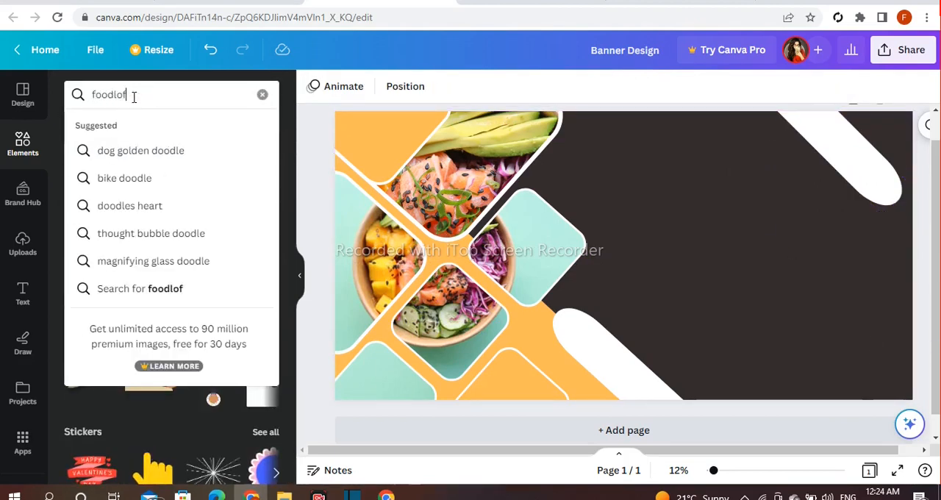
{"action": "type", "text": "o"}
{"action": "key", "text": "Return"}
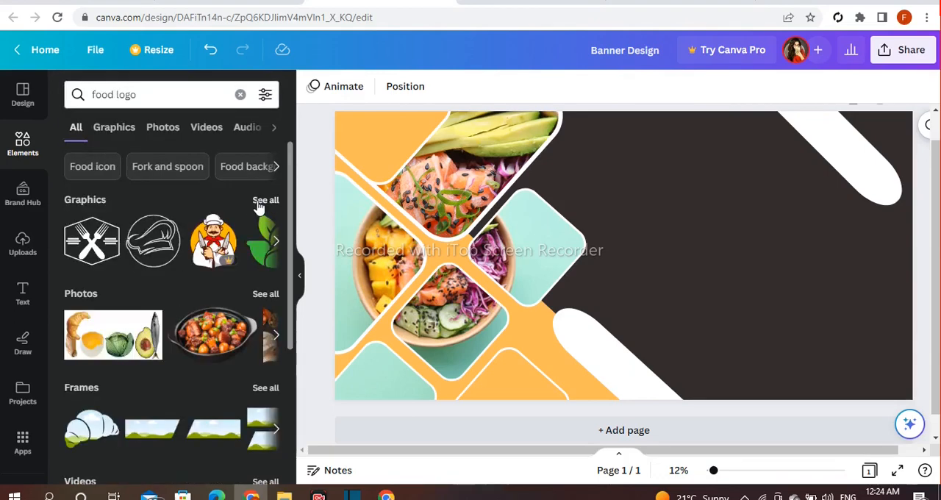
{"action": "left_click", "coordinate": [259, 203]}
{"action": "scroll", "coordinate": [83, 209], "scroll_direction": "down", "scroll_amount": 5}
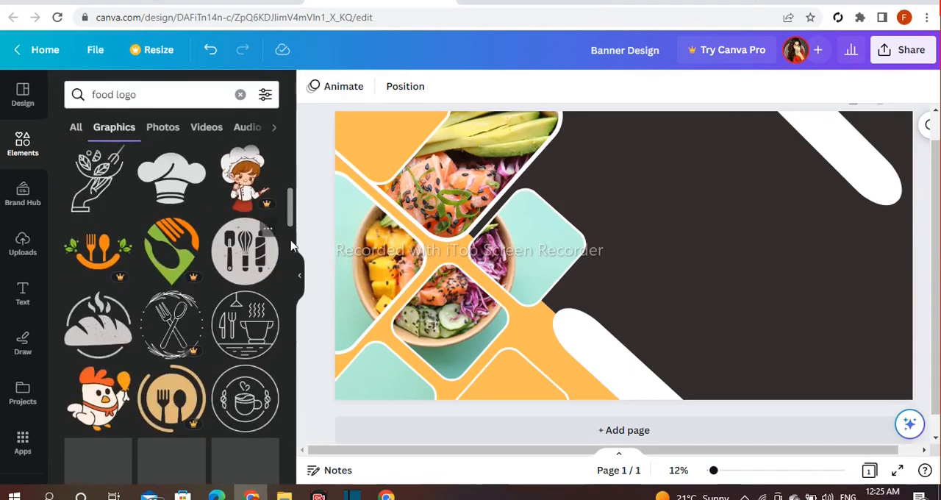
Insert the graphic of a hand holding leaves, shrink it, and place it in the orange top-left frame.
{"action": "left_click", "coordinate": [83, 208]}
{"action": "left_click_drag", "start_coordinate": [670, 195], "coordinate": [631, 245]}
{"action": "left_click_drag", "start_coordinate": [384, 163], "coordinate": [375, 121]}
Recolour the hand graphic black and adjust its size and position within the orange frame.
{"action": "left_click", "coordinate": [312, 86]}
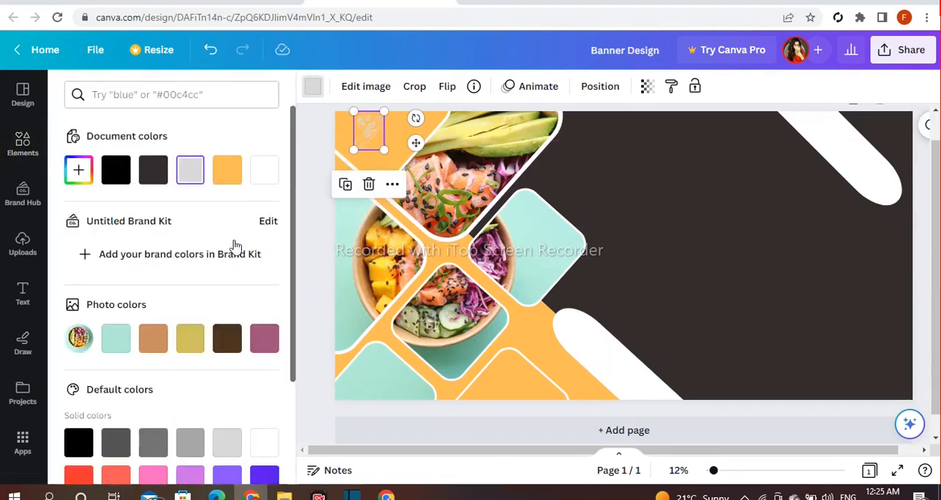
{"action": "left_click", "coordinate": [114, 173]}
{"action": "left_click_drag", "start_coordinate": [355, 153], "coordinate": [364, 134]}
{"action": "left_click", "coordinate": [325, 161]}
{"action": "left_click", "coordinate": [310, 137]}
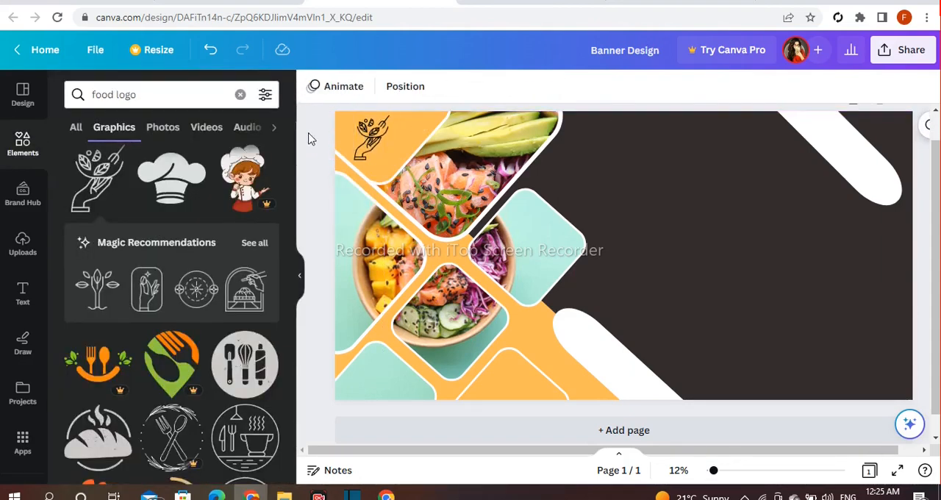
Add a heading text box and replace its text with "Logo".
{"action": "scroll", "coordinate": [316, 245], "scroll_direction": "up", "scroll_amount": 1}
{"action": "left_click", "coordinate": [22, 309]}
{"action": "left_click", "coordinate": [137, 265]}
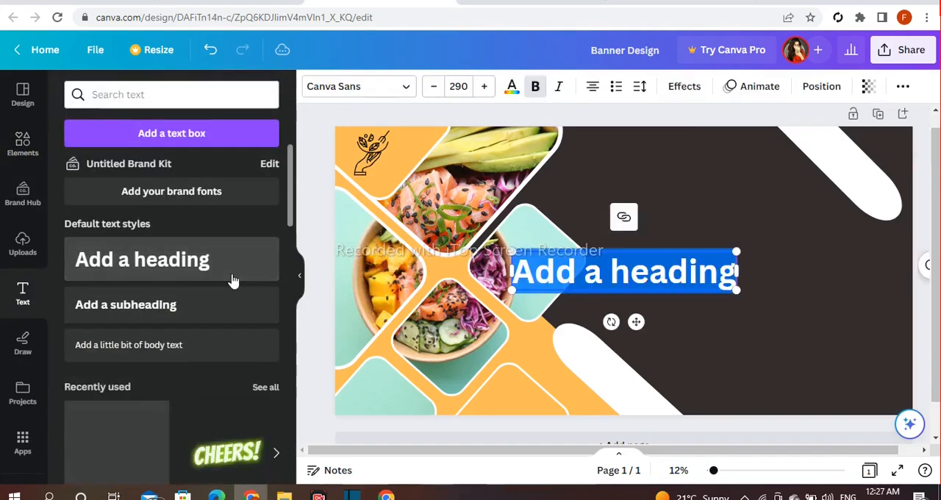
{"action": "key", "text": "BackSpace"}
{"action": "type", "text": "Logo"}
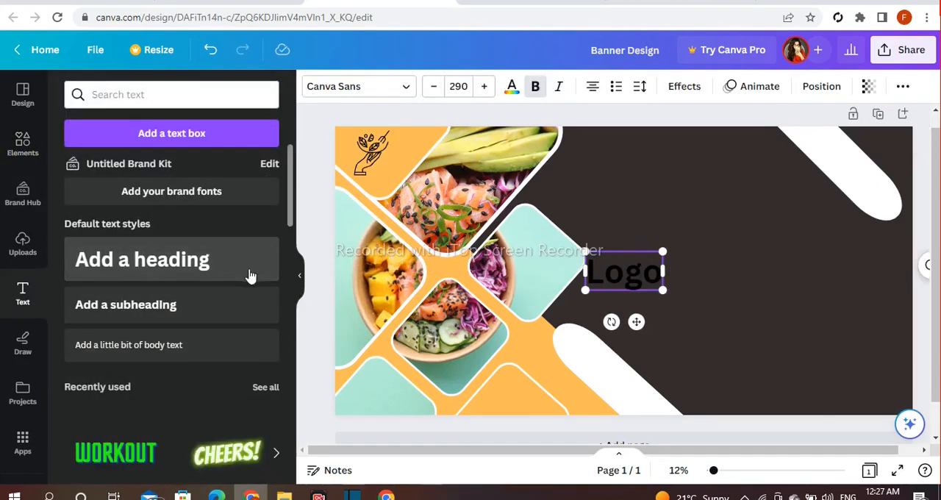
Scale the "Logo" text down to size 145 and place it beside the lower part of the hand graphic, nudging the graphic left.
{"action": "left_click_drag", "start_coordinate": [662, 290], "coordinate": [625, 273]}
{"action": "left_click_drag", "start_coordinate": [617, 303], "coordinate": [423, 185]}
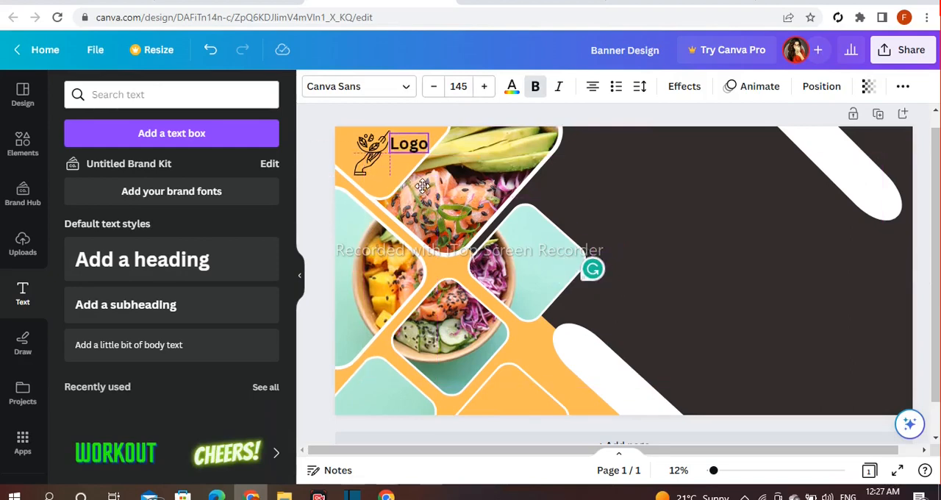
{"action": "left_click", "coordinate": [378, 170]}
{"action": "left_click", "coordinate": [403, 149]}
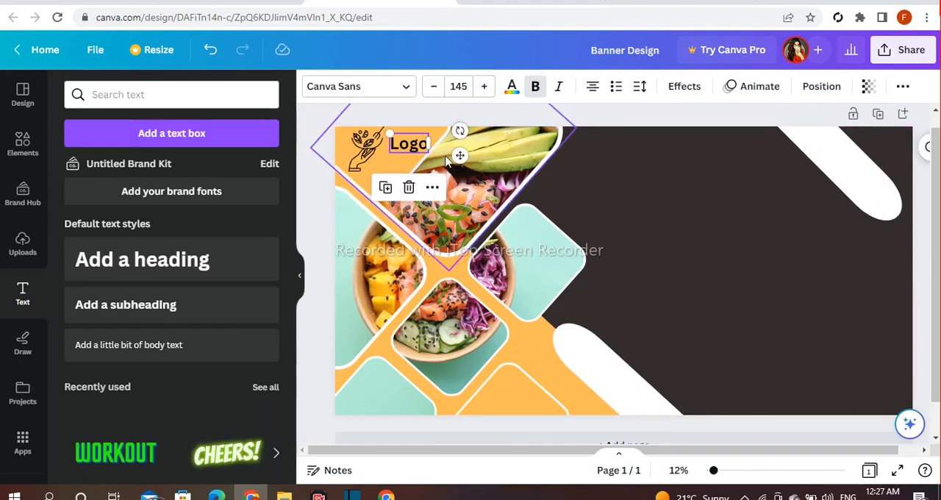
{"action": "left_click_drag", "start_coordinate": [460, 155], "coordinate": [438, 170]}
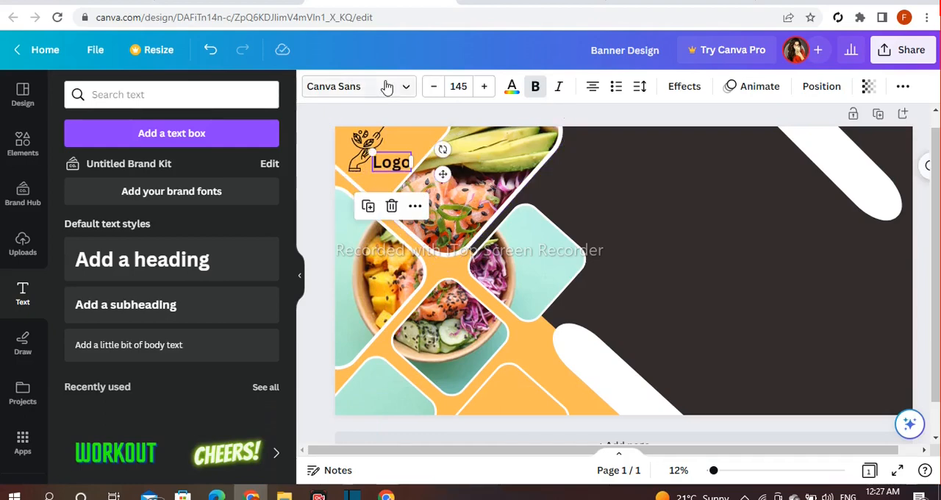
Set the "Logo" text in the Anton font and adjust its size beside the hand graphic.
{"action": "left_click", "coordinate": [387, 87]}
{"action": "scroll", "coordinate": [262, 211], "scroll_direction": "down", "scroll_amount": 1}
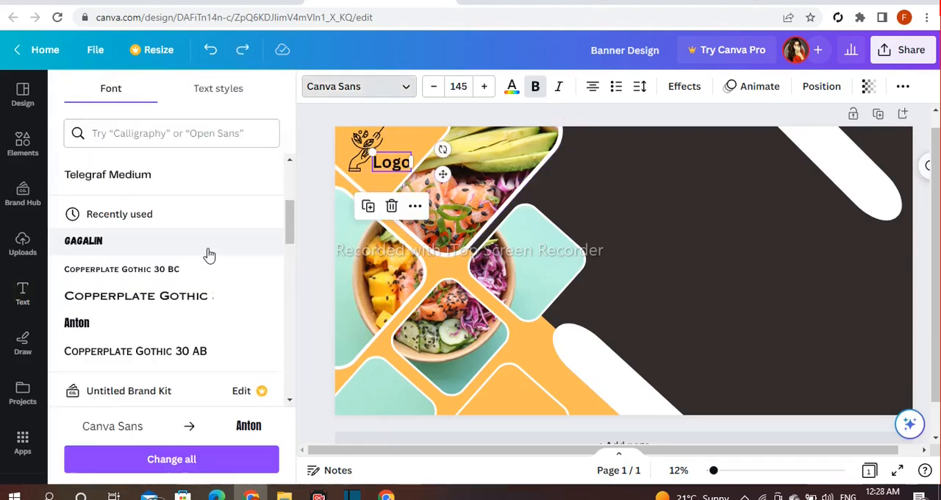
{"action": "scroll", "coordinate": [209, 255], "scroll_direction": "down", "scroll_amount": 1}
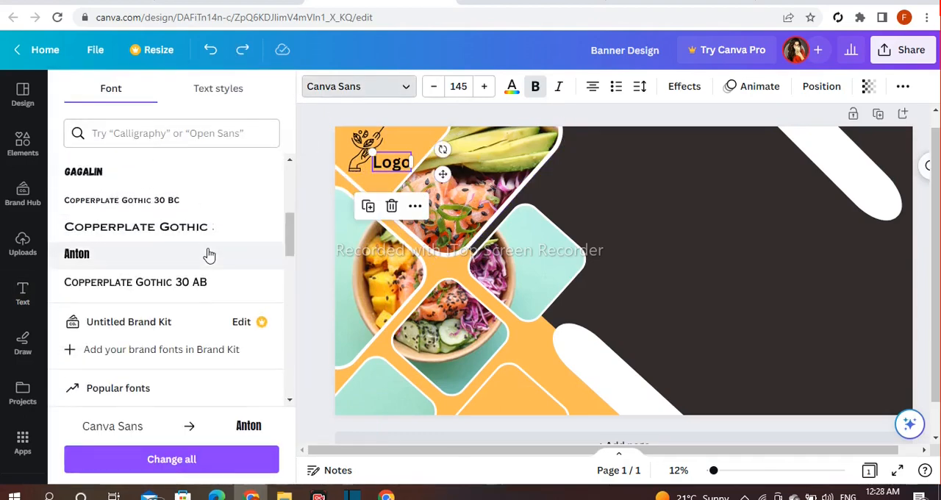
{"action": "left_click", "coordinate": [209, 255]}
{"action": "left_click_drag", "start_coordinate": [372, 151], "coordinate": [363, 153]}
{"action": "left_click", "coordinate": [668, 207]}
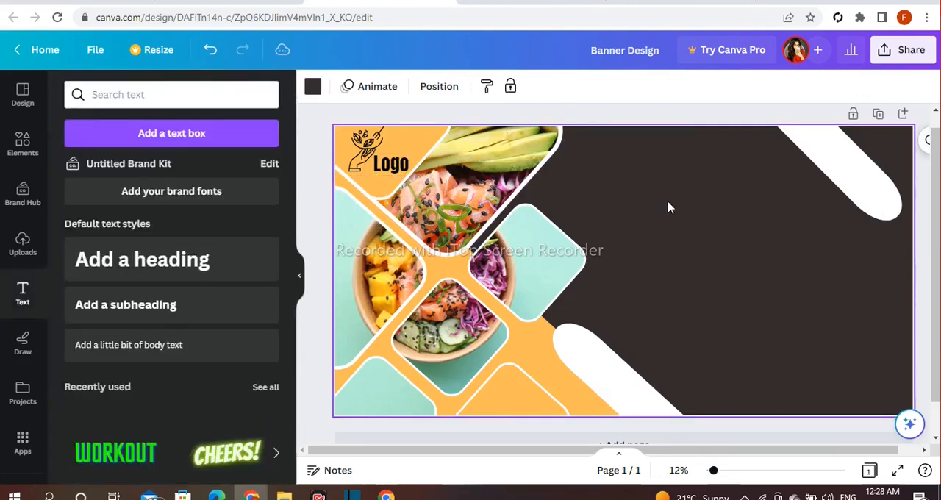
Add a heading text box and replace its text with "Brand Name" on two lines.
{"action": "scroll", "coordinate": [478, 228], "scroll_direction": "down", "scroll_amount": 1}
{"action": "left_click", "coordinate": [278, 251]}
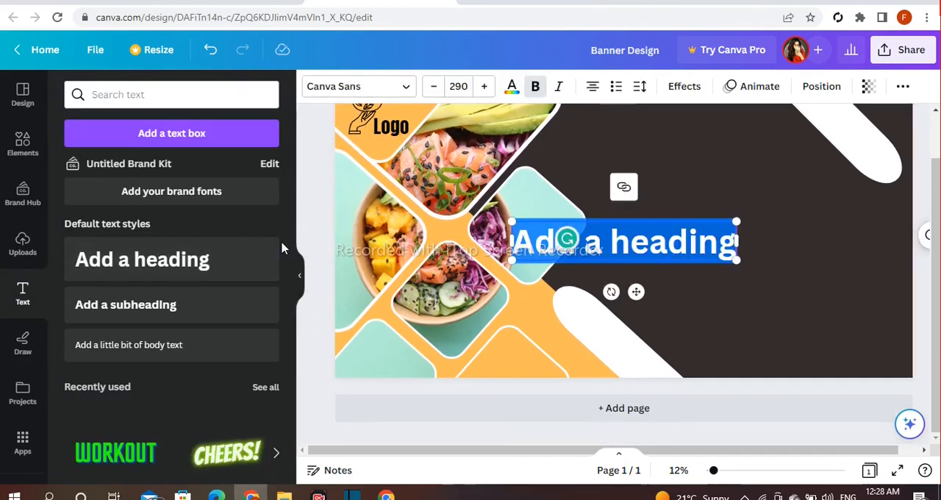
{"action": "type", "text": "Brand"}
{"action": "key", "text": "Return"}
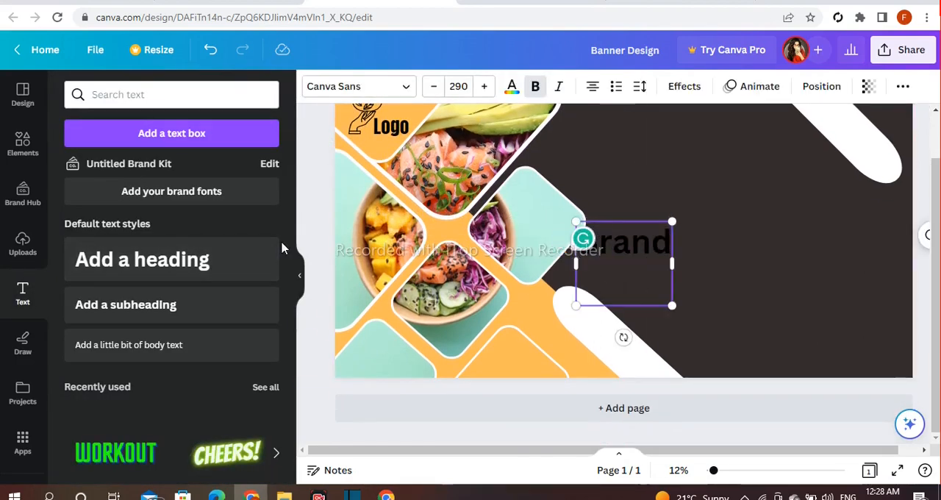
Format the "Brand Name" text in the Gagalin font with tighter line spacing and a slightly larger word "Brand".
{"action": "left_click", "coordinate": [389, 91]}
{"action": "scroll", "coordinate": [193, 235], "scroll_direction": "down", "scroll_amount": 6}
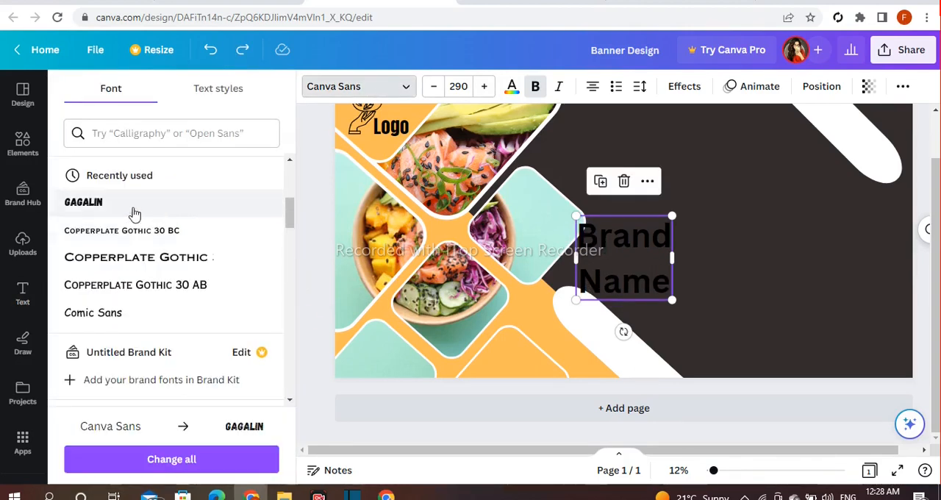
{"action": "left_click", "coordinate": [135, 210]}
{"action": "left_click", "coordinate": [640, 86]}
{"action": "left_click_drag", "start_coordinate": [713, 192], "coordinate": [684, 194]}
{"action": "double_click", "coordinate": [618, 245]}
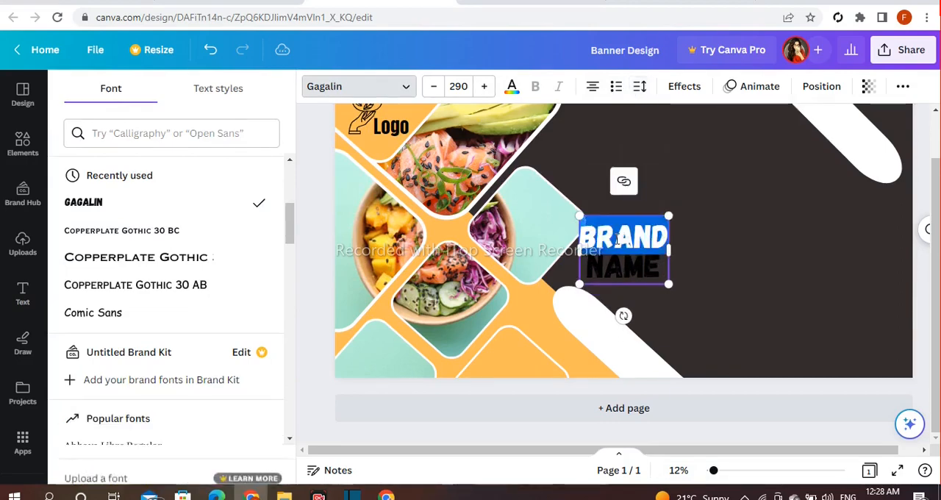
{"action": "left_click", "coordinate": [485, 88]}
Scale the "Brand Name" text down and centre it inside the orange frame at the banner's lower edge.
{"action": "left_click", "coordinate": [758, 194]}
{"action": "left_click", "coordinate": [653, 233]}
{"action": "left_click_drag", "start_coordinate": [673, 214], "coordinate": [519, 351]}
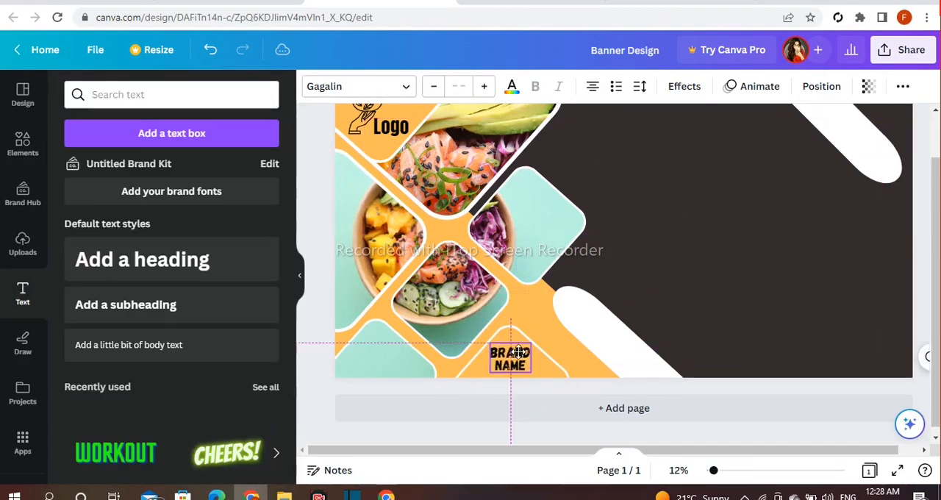
{"action": "left_click", "coordinate": [319, 225]}
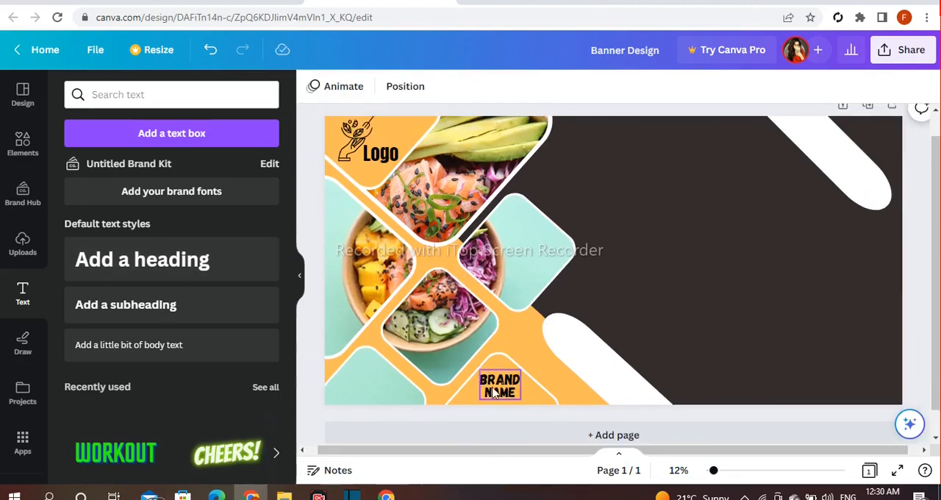
{"action": "left_click", "coordinate": [502, 386]}
{"action": "mouse_move", "coordinate": [526, 375]}
{"action": "left_mouse_down"}
{"action": "mouse_move", "coordinate": [539, 366]}
{"action": "mouse_move", "coordinate": [525, 371]}
{"action": "left_mouse_up"}
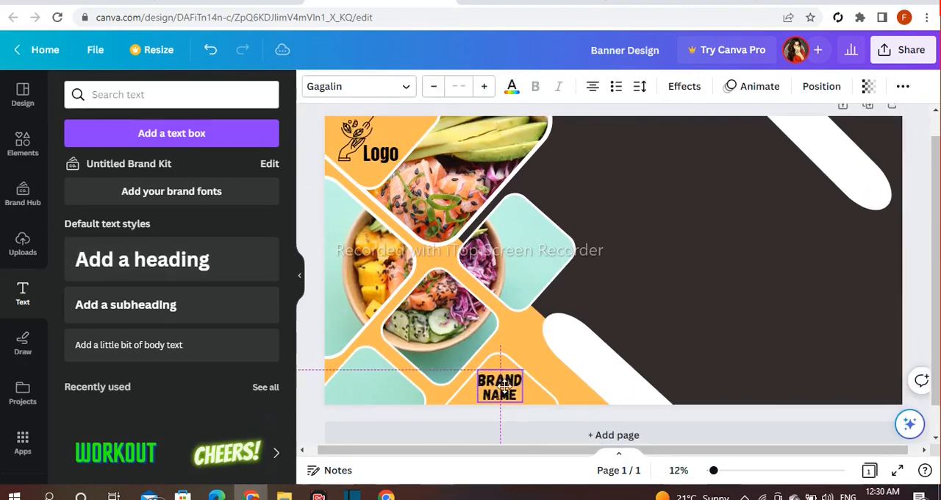
{"action": "left_click", "coordinate": [317, 305]}
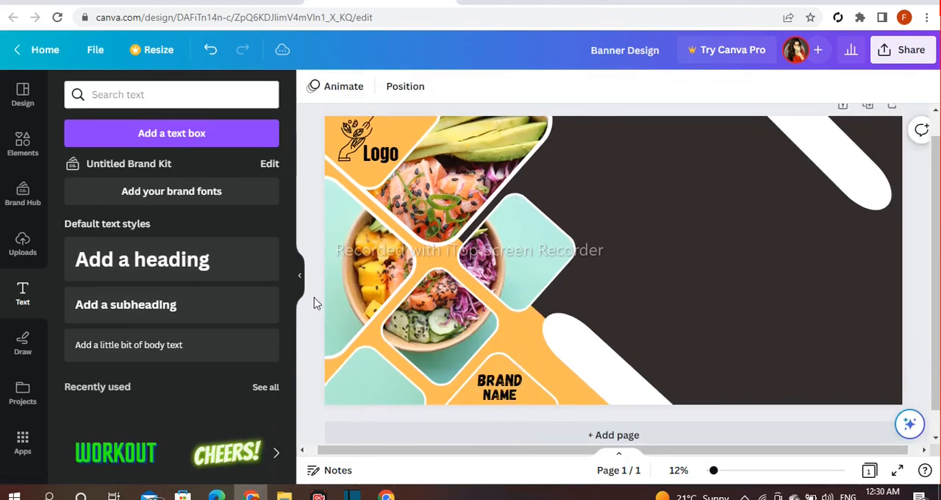
Add a heading text box and replace its text with "30% Off" on two lines.
{"action": "left_click", "coordinate": [213, 261]}
{"action": "key", "text": "BackSpace"}
{"action": "type", "text": "FO"}
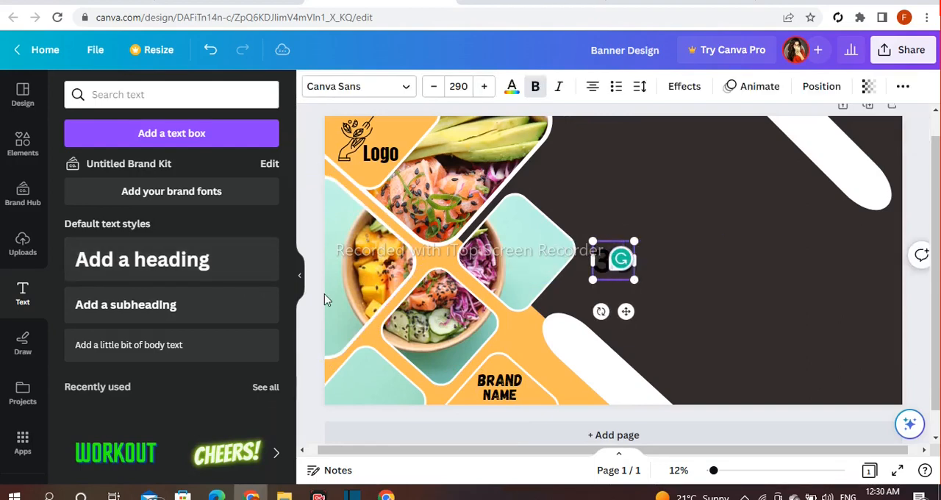
{"action": "type", "text": "%"}
{"action": "key", "text": "Return"}
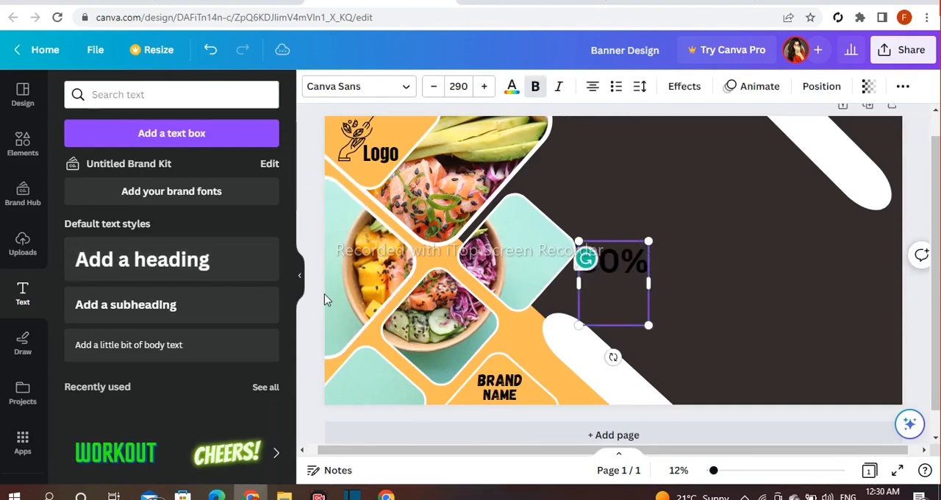
{"action": "type", "text": "Off"}
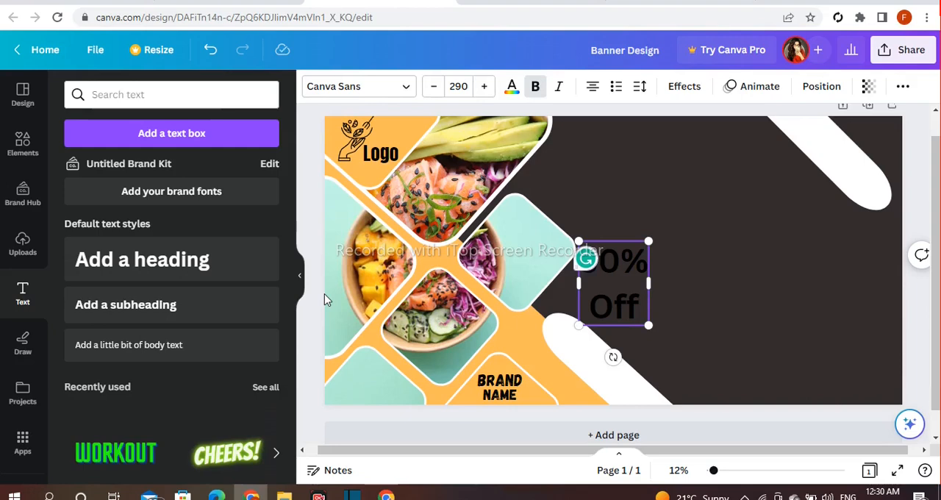
{"action": "left_click", "coordinate": [316, 147]}
Scale the discount text down to size 145 and place it on the lower white bar, keeping only "30%".
{"action": "left_click", "coordinate": [591, 272]}
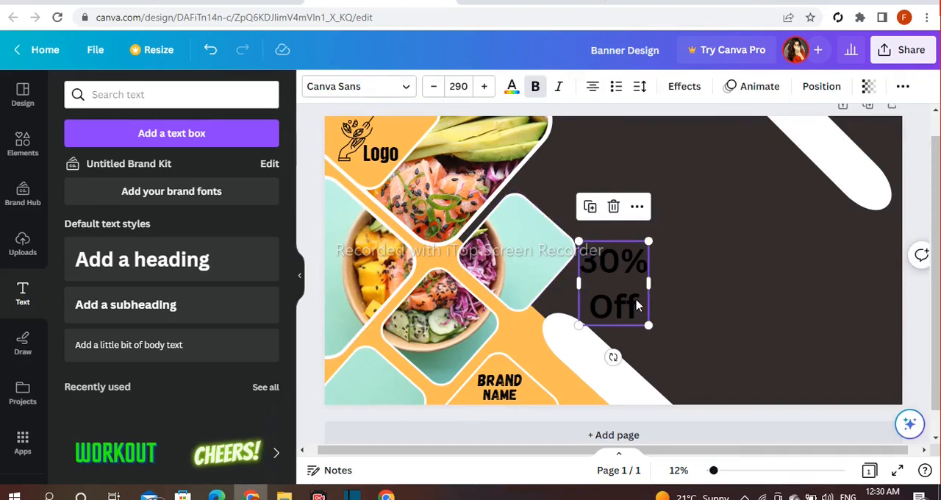
{"action": "left_click_drag", "start_coordinate": [648, 241], "coordinate": [614, 263]}
{"action": "left_click_drag", "start_coordinate": [611, 311], "coordinate": [593, 386]}
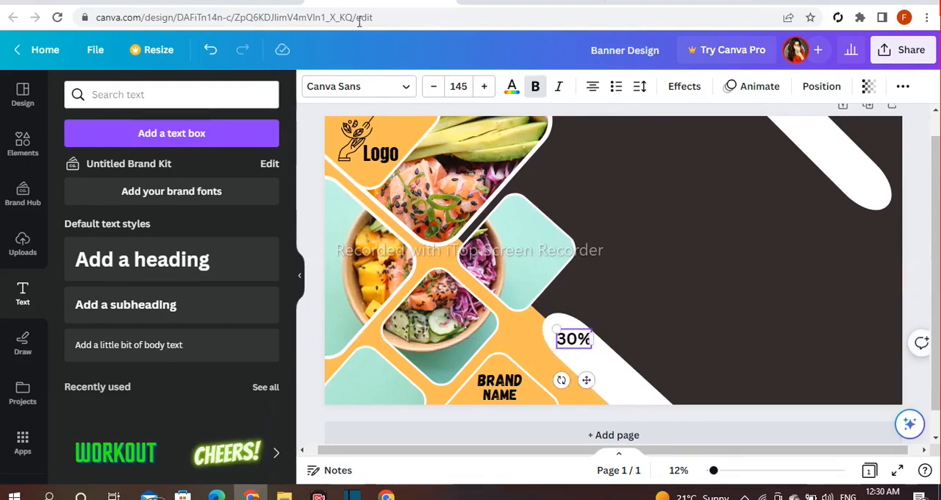
Change the font of the "30%" text to Anton.
{"action": "left_click", "coordinate": [336, 87]}
{"action": "scroll", "coordinate": [252, 227], "scroll_direction": "down", "scroll_amount": 5}
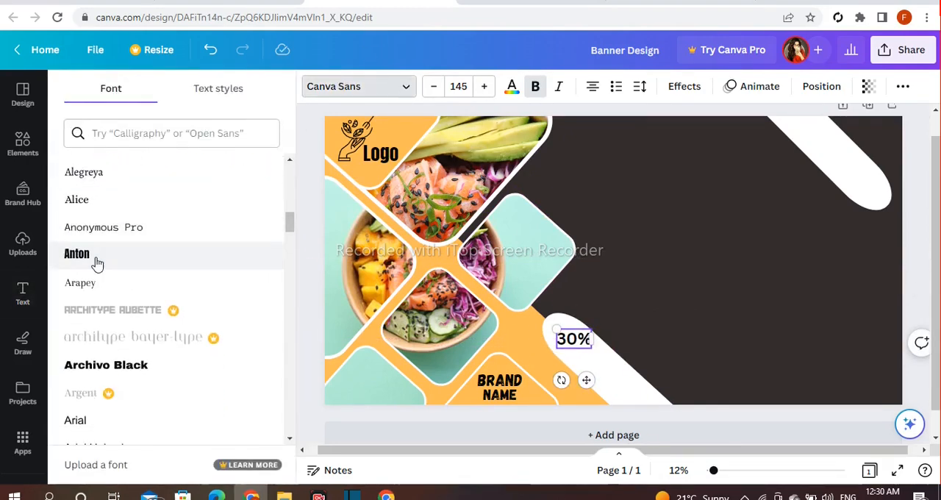
{"action": "left_click", "coordinate": [98, 264]}
{"action": "scroll", "coordinate": [126, 284], "scroll_direction": "down", "scroll_amount": 2}
{"action": "left_click", "coordinate": [436, 375]}
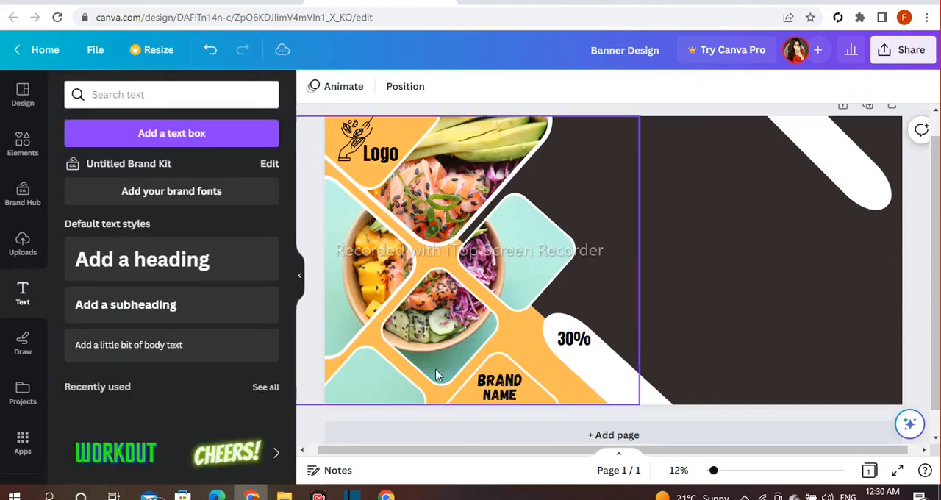
Duplicate the "30%" text, place the copy below it on the white bar and change its wording to "OFF".
{"action": "left_click", "coordinate": [580, 346]}
{"action": "left_click_drag", "start_coordinate": [599, 385], "coordinate": [613, 408]}
{"action": "double_click", "coordinate": [607, 372]}
{"action": "key", "text": "BackSpace"}
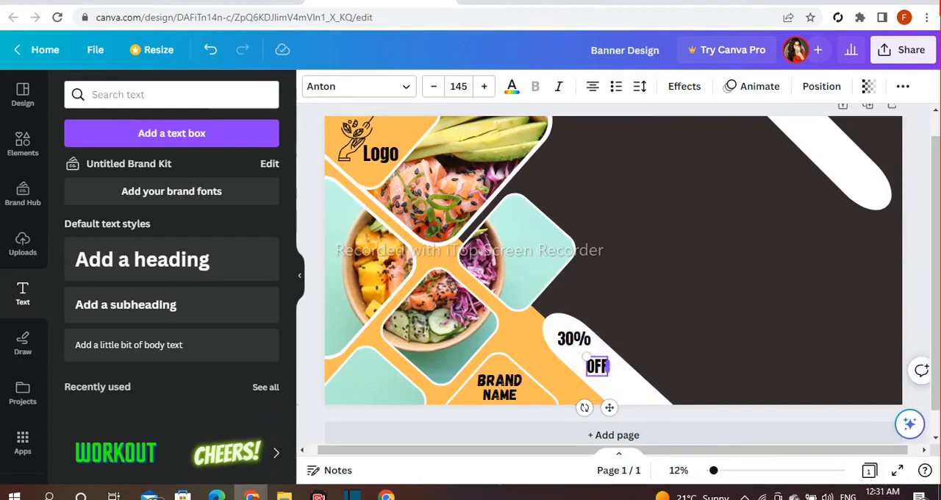
{"action": "left_click", "coordinate": [630, 350]}
Enlarge the "30%" text and the "OFF" text, with "OFF" at size 251, and fit both on the lower white bar.
{"action": "left_click", "coordinate": [709, 296]}
{"action": "left_click", "coordinate": [597, 372]}
{"action": "mouse_move", "coordinate": [598, 370]}
{"action": "left_mouse_down"}
{"action": "mouse_move", "coordinate": [617, 386]}
{"action": "mouse_move", "coordinate": [565, 341]}
{"action": "mouse_move", "coordinate": [591, 362]}
{"action": "left_mouse_up"}
{"action": "left_click", "coordinate": [674, 349]}
{"action": "left_click", "coordinate": [624, 384]}
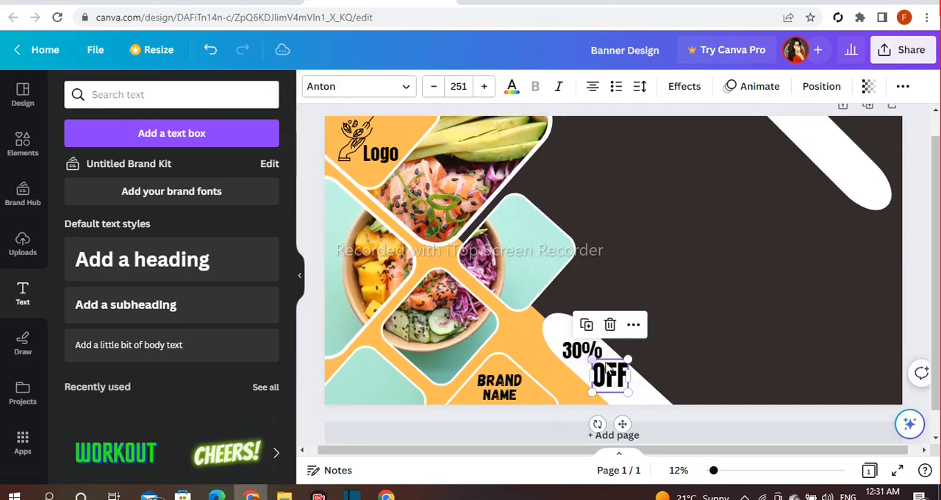
{"action": "left_click", "coordinate": [671, 332]}
{"action": "left_click_drag", "start_coordinate": [586, 345], "coordinate": [587, 345]}
{"action": "left_click", "coordinate": [688, 302]}
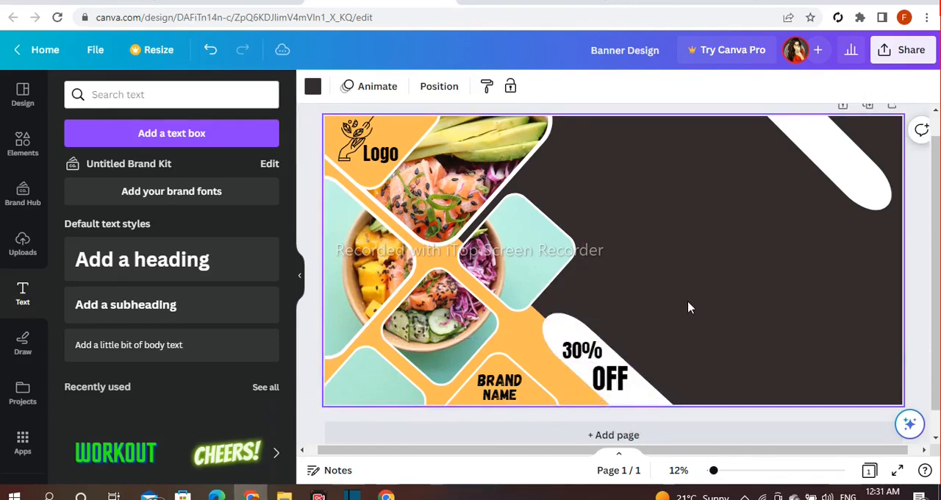
Add a heading text box and enter "Special Sunday Offer" on three lines.
{"action": "left_click", "coordinate": [183, 258]}
{"action": "key", "text": "BackSpace"}
{"action": "type", "text": "Special"}
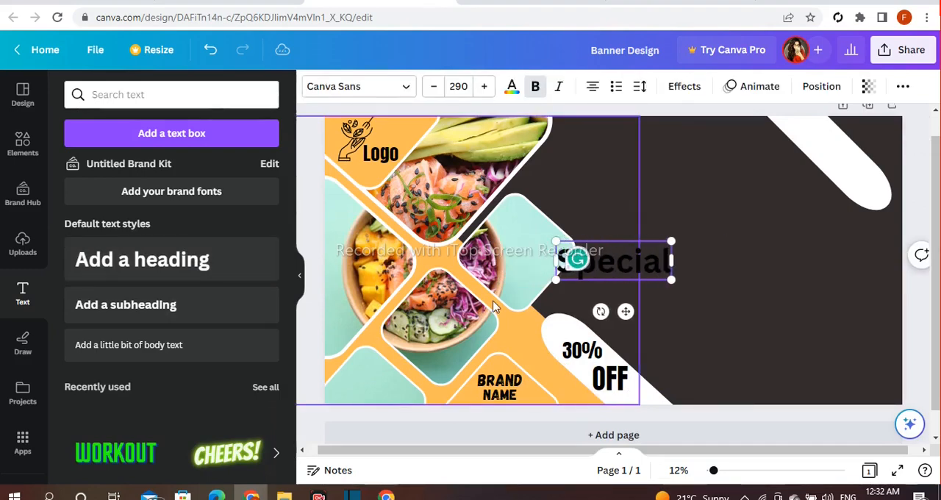
{"action": "key", "text": "Return"}
{"action": "type", "text": "Sunday Offer"}
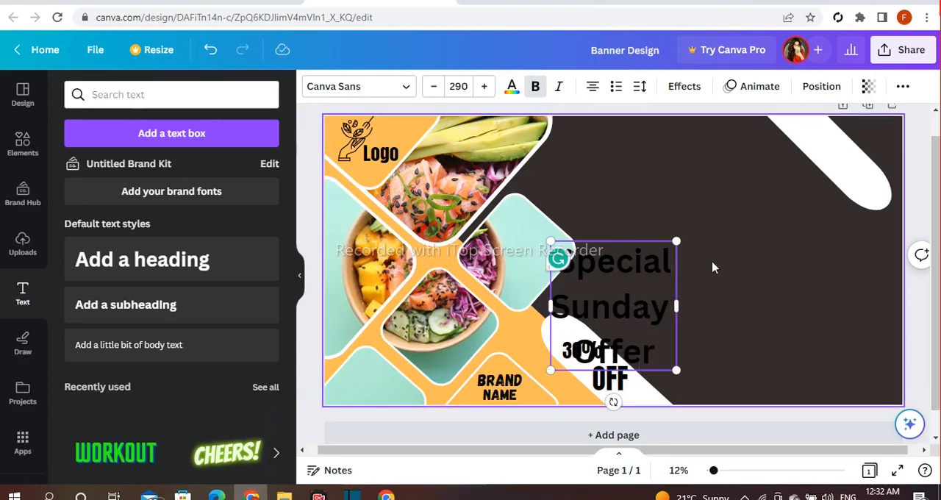
Move the "Special Sunday Offer" heading to the upper part of the dark area and left-align it.
{"action": "left_click_drag", "start_coordinate": [637, 329], "coordinate": [683, 222]}
{"action": "left_click", "coordinate": [592, 87]}
{"action": "left_click", "coordinate": [778, 226]}
Indent the "Sunday" and "Offer" lines with spaces to stagger the heading, with "Sunday" set in furthest.
{"action": "left_click", "coordinate": [608, 212]}
{"action": "left_click", "coordinate": [603, 206]}
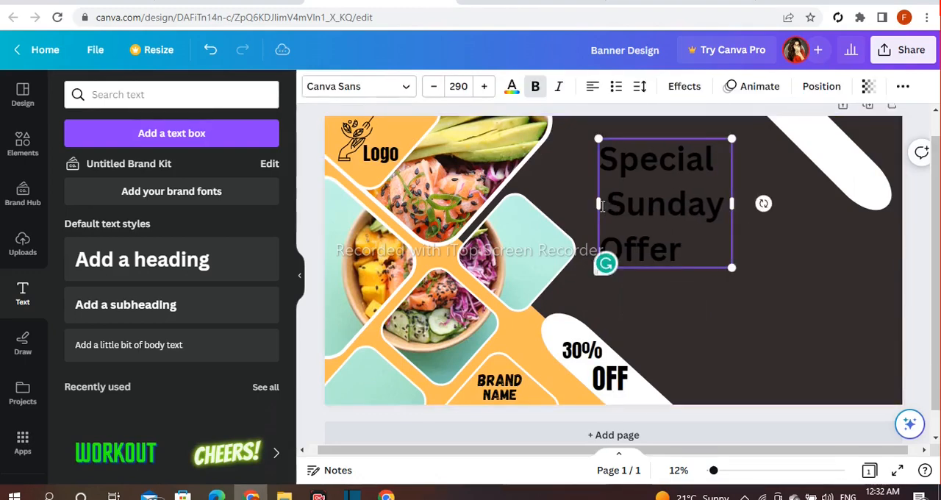
{"action": "key", "text": "BackSpace"}
{"action": "key", "text": "BackSpace"}
{"action": "key", "text": "BackSpace"}
{"action": "key", "text": "BackSpace"}
{"action": "key", "text": "BackSpace"}
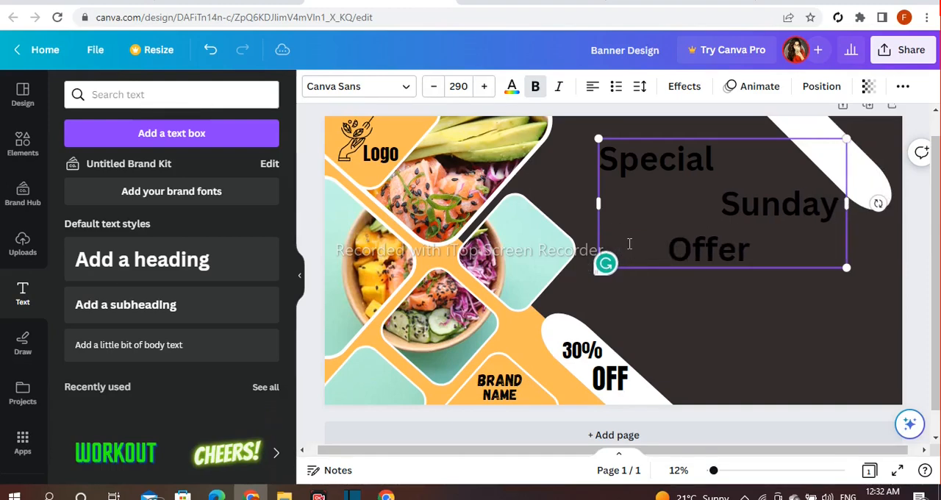
{"action": "left_click", "coordinate": [816, 334]}
Set the heading's font to Cheque and remove surplus spaces before "Sunday" to fit the text on three lines.
{"action": "left_click", "coordinate": [767, 218]}
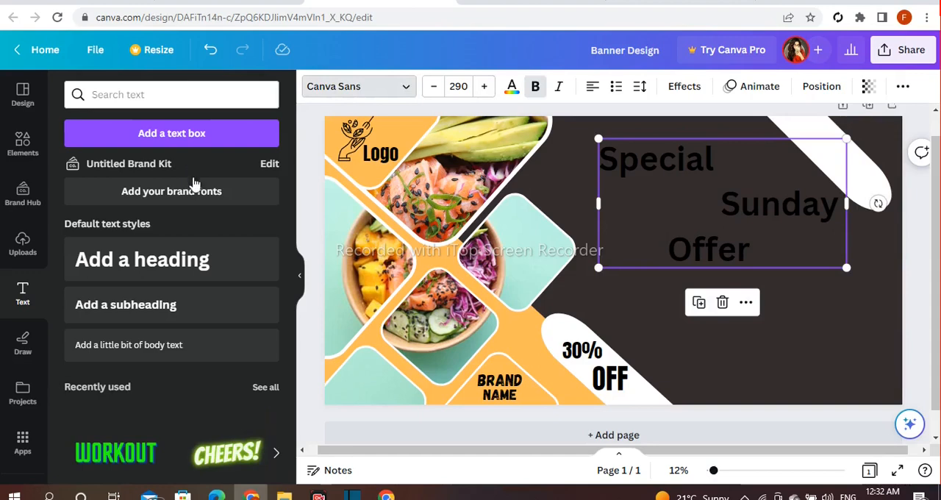
{"action": "scroll", "coordinate": [187, 204], "scroll_direction": "down", "scroll_amount": 5}
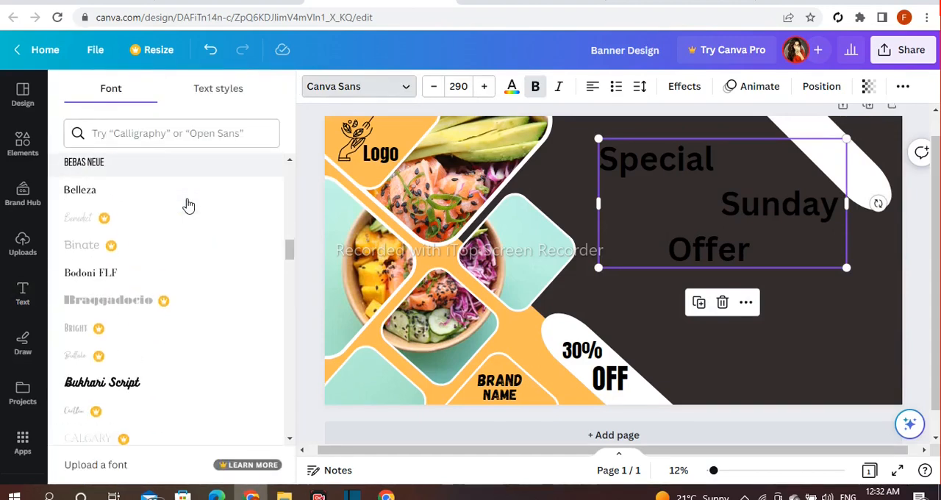
{"action": "scroll", "coordinate": [188, 205], "scroll_direction": "down", "scroll_amount": 2}
{"action": "scroll", "coordinate": [187, 204], "scroll_direction": "down", "scroll_amount": 2}
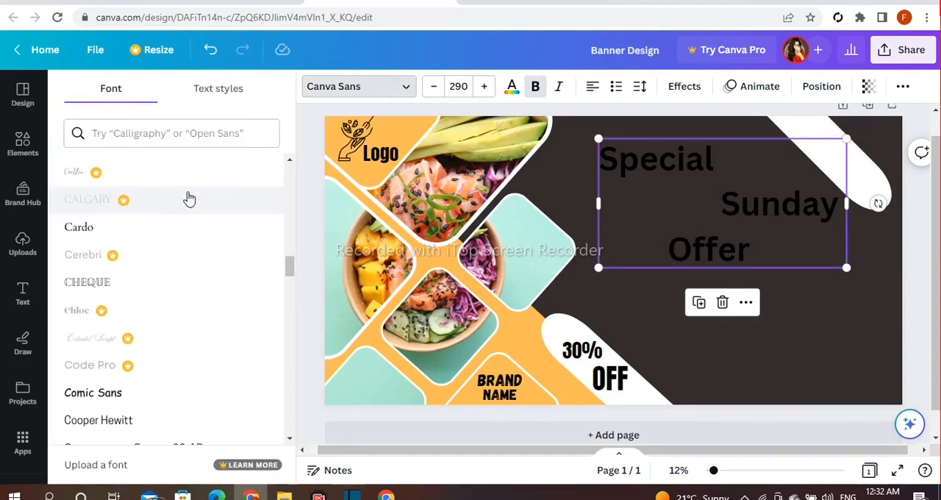
{"action": "left_click", "coordinate": [136, 286]}
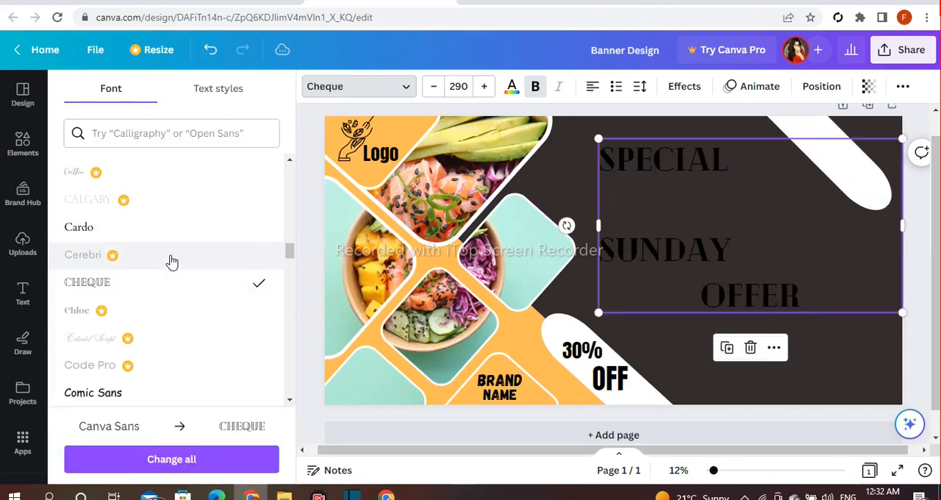
{"action": "scroll", "coordinate": [169, 260], "scroll_direction": "down", "scroll_amount": 1}
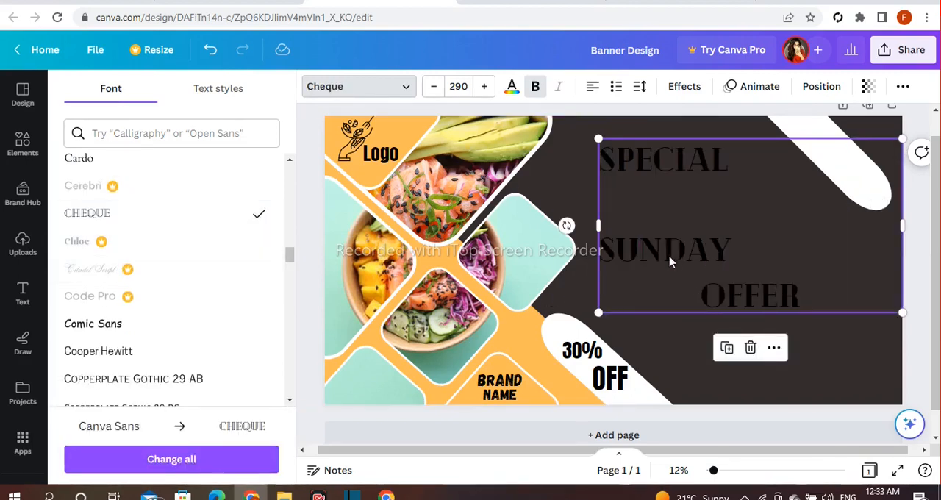
{"action": "left_click", "coordinate": [605, 255]}
{"action": "key", "text": "BackSpace"}
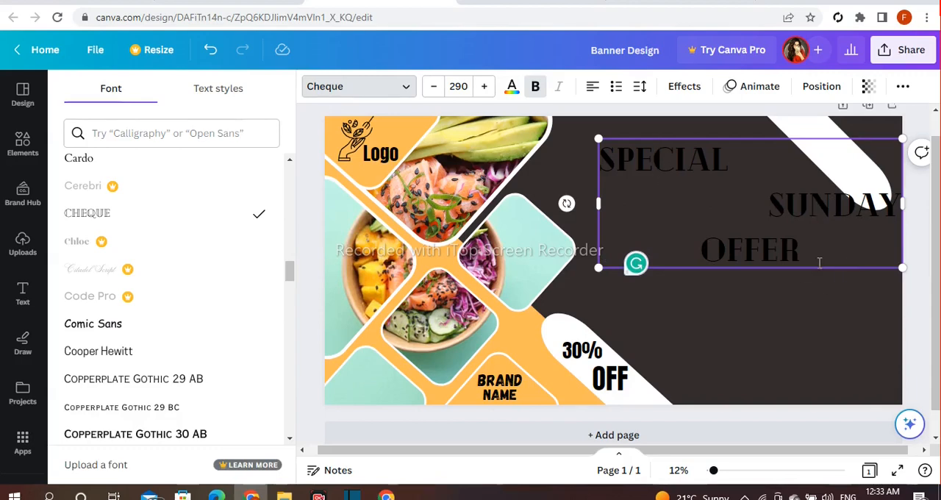
{"action": "key", "text": "Escape"}
{"action": "left_click", "coordinate": [595, 86]}
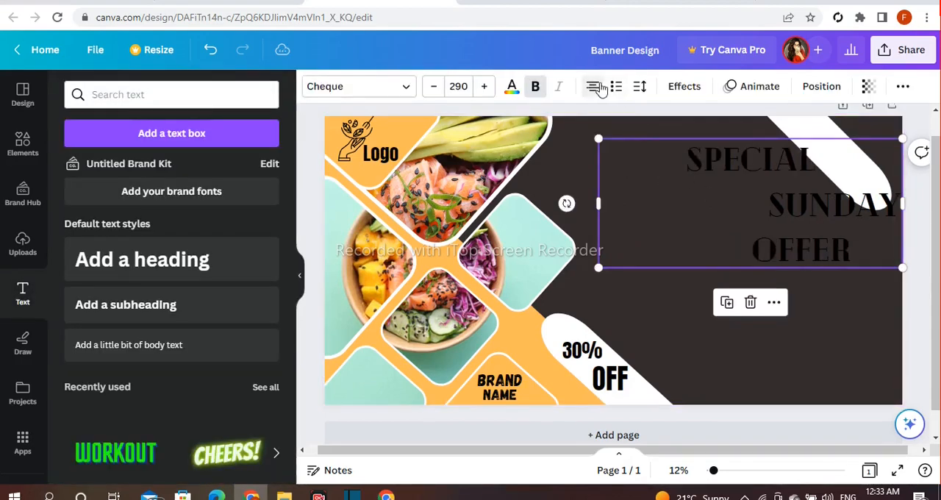
{"action": "left_click", "coordinate": [203, 49]}
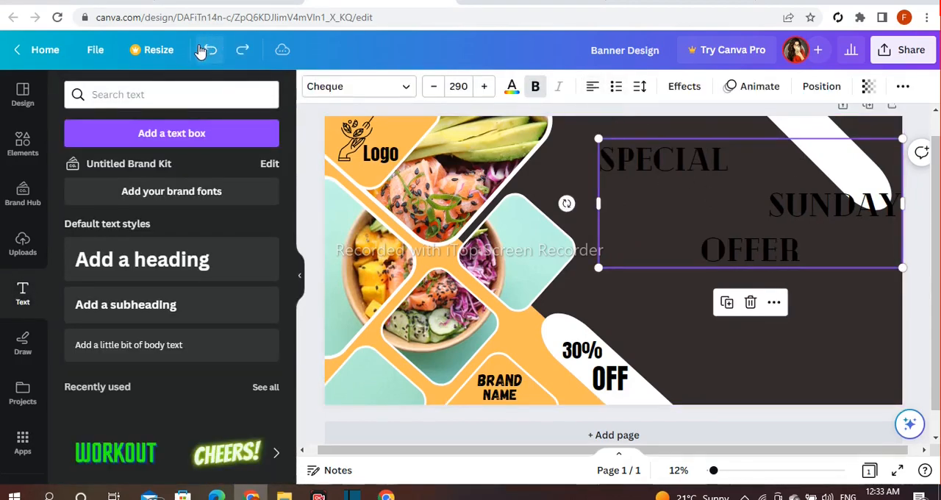
Tighten the heading's line spacing until its lines almost touch, and shift the text box towards the food photos.
{"action": "left_click", "coordinate": [640, 87]}
{"action": "left_click_drag", "start_coordinate": [724, 186], "coordinate": [686, 191]}
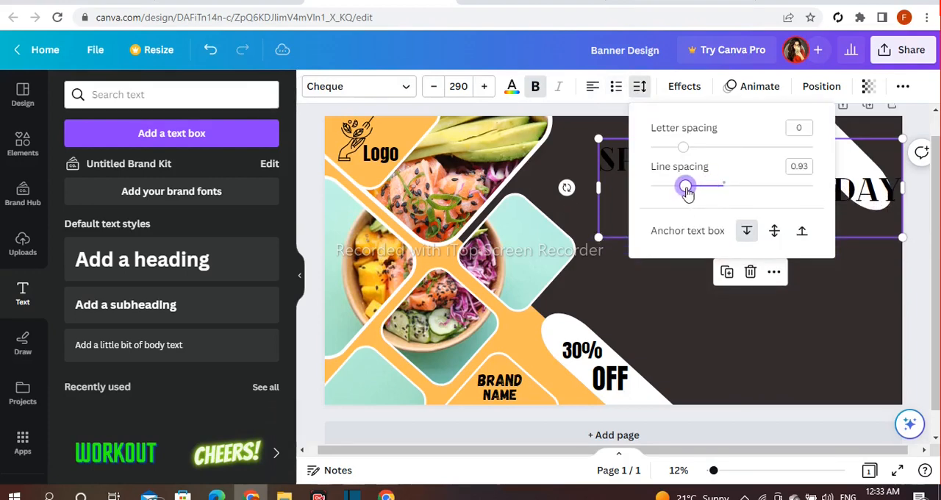
{"action": "left_click", "coordinate": [812, 294]}
{"action": "left_click_drag", "start_coordinate": [763, 221], "coordinate": [575, 251]}
{"action": "left_click", "coordinate": [639, 86]}
{"action": "left_click_drag", "start_coordinate": [686, 187], "coordinate": [669, 189]}
{"action": "left_click", "coordinate": [717, 314]}
Scale the "Special Sunday Offer" heading down to size 167 and place it in the upper dark area beside the photos.
{"action": "left_click", "coordinate": [496, 191]}
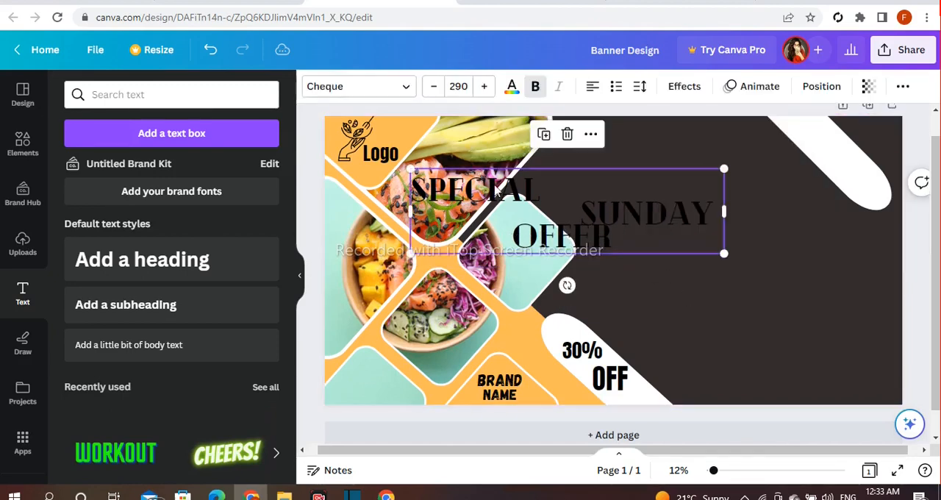
{"action": "left_click_drag", "start_coordinate": [413, 170], "coordinate": [542, 204]}
{"action": "left_click_drag", "start_coordinate": [626, 242], "coordinate": [646, 187]}
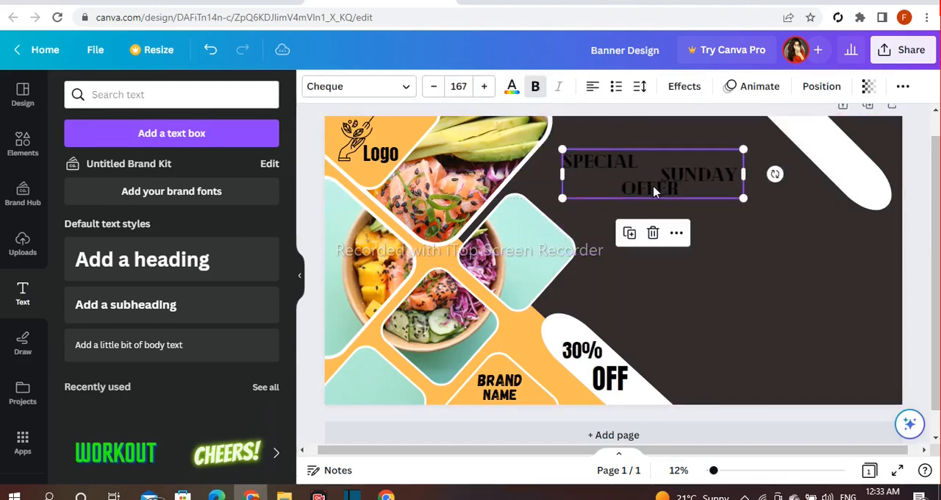
Reduce the indent before "Offer" in the heading and color the word "Sunday" orange.
{"action": "left_click", "coordinate": [614, 188]}
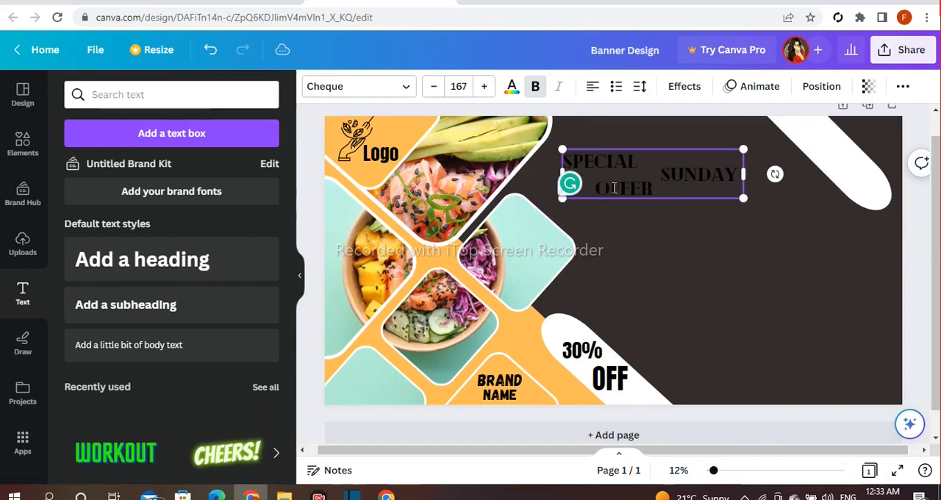
{"action": "left_click", "coordinate": [778, 297]}
{"action": "left_click", "coordinate": [697, 180]}
{"action": "left_click", "coordinate": [692, 174]}
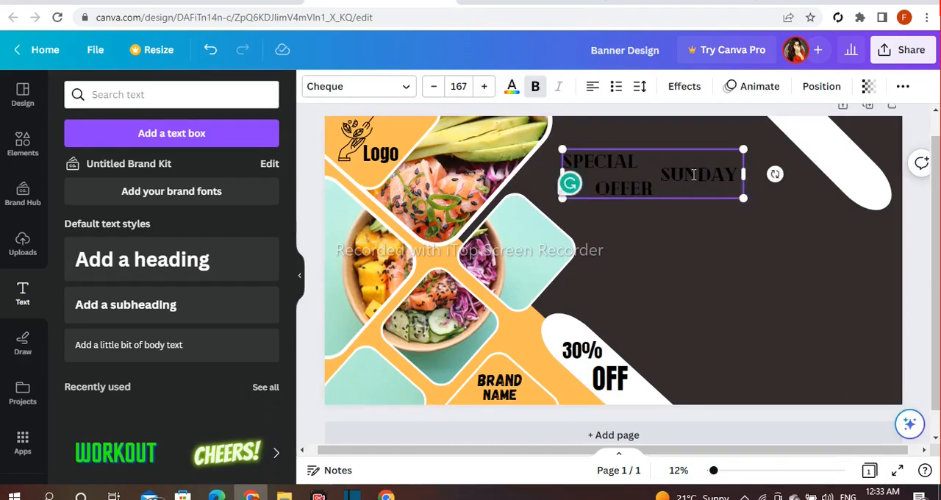
{"action": "double_click", "coordinate": [693, 175]}
{"action": "left_click", "coordinate": [512, 86]}
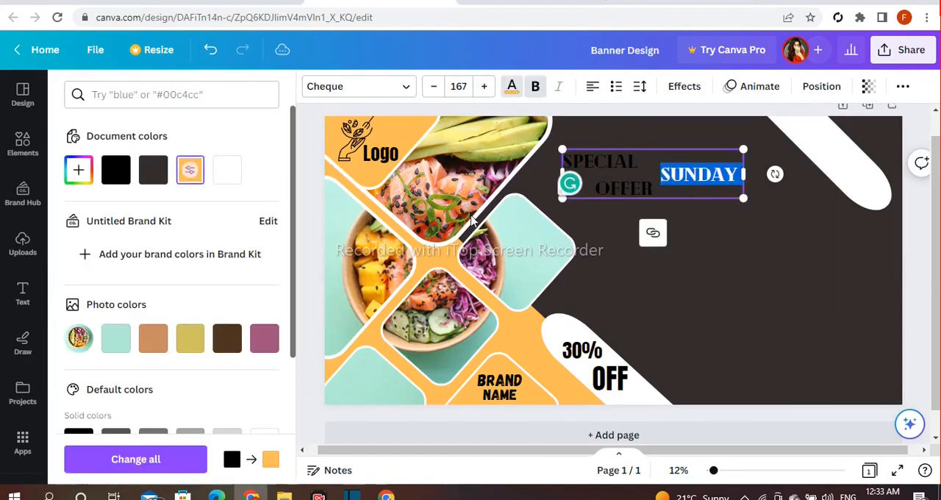
Color the heading words "Offer" and "Special" white so they stand out from the dark background.
{"action": "left_click", "coordinate": [799, 260]}
{"action": "left_click", "coordinate": [614, 188]}
{"action": "double_click", "coordinate": [615, 188]}
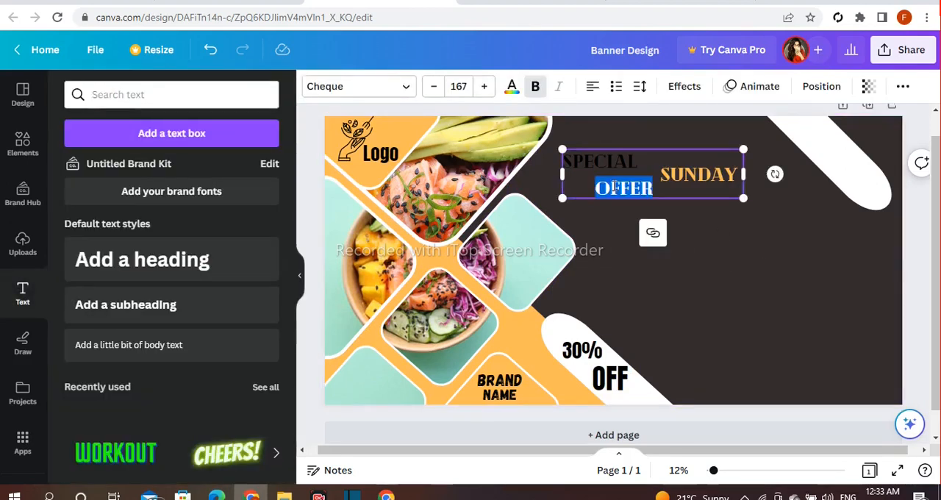
{"action": "left_click", "coordinate": [511, 88]}
{"action": "left_click", "coordinate": [315, 166]}
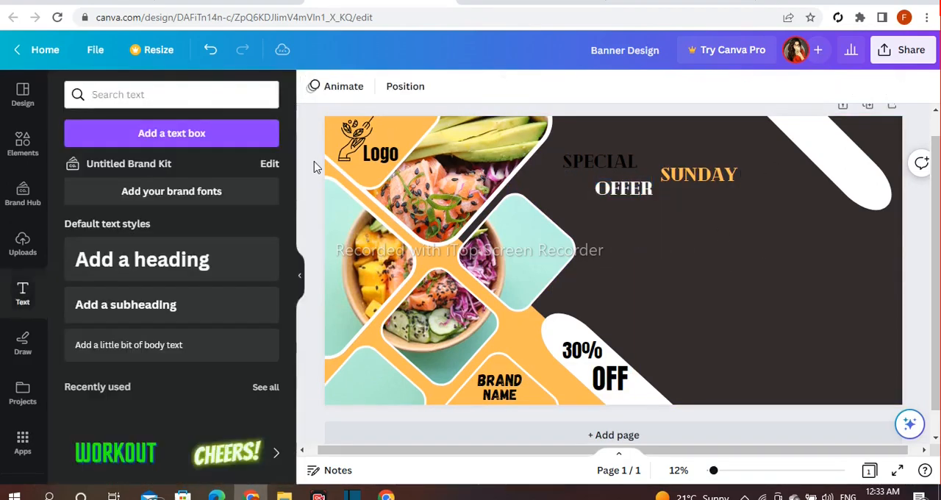
{"action": "left_click_drag", "start_coordinate": [636, 170], "coordinate": [639, 182]}
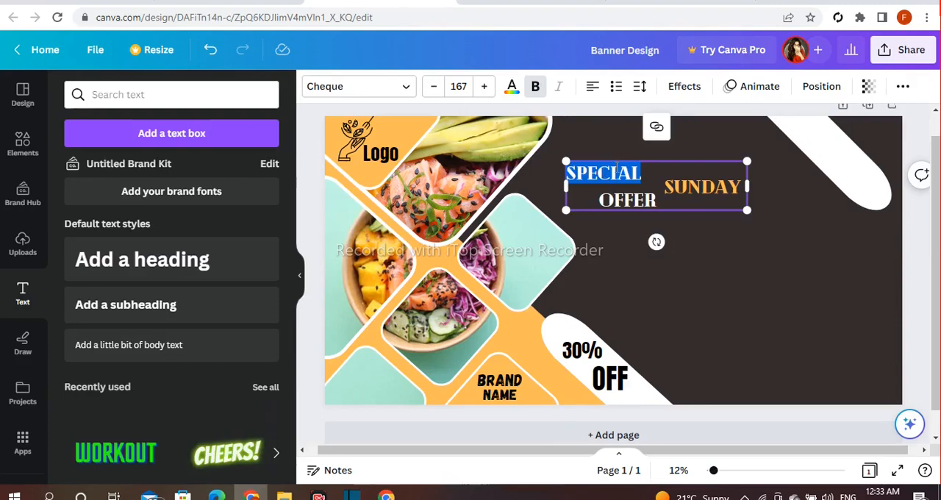
{"action": "left_click", "coordinate": [513, 87]}
{"action": "left_click", "coordinate": [321, 157]}
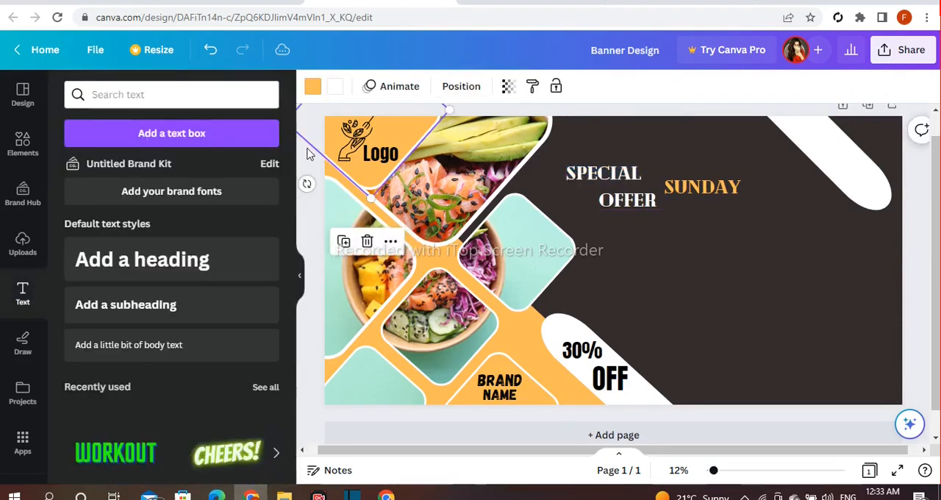
Enlarge the "Special Sunday Offer" heading to size 209 and move it up beside the top food photo.
{"action": "left_click", "coordinate": [709, 211]}
{"action": "left_click_drag", "start_coordinate": [745, 212], "coordinate": [809, 228]}
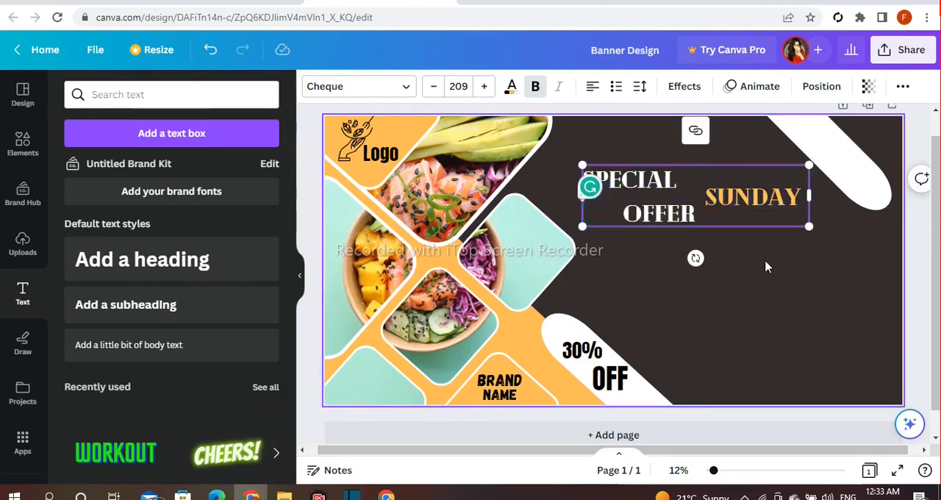
{"action": "left_click_drag", "start_coordinate": [725, 200], "coordinate": [700, 170]}
{"action": "left_click", "coordinate": [792, 238]}
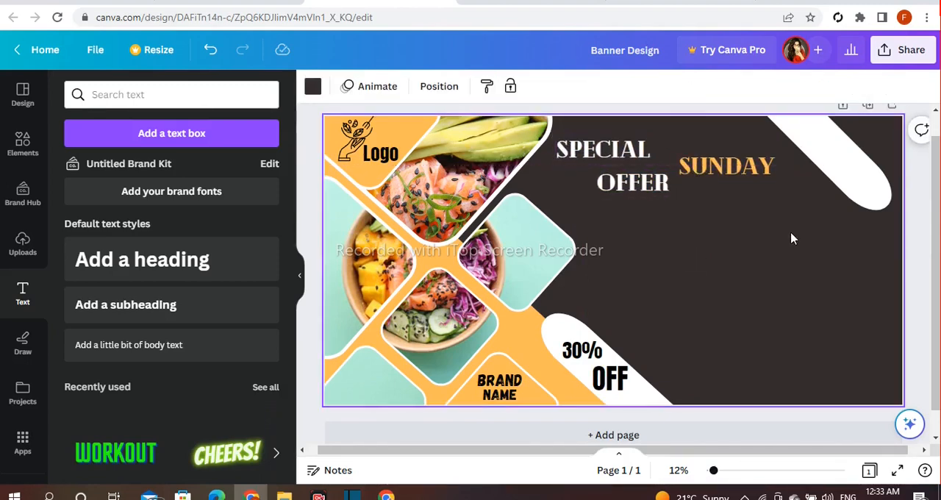
Add a heading reading "Delicious Food", scale it to size 215 below "Special Sunday Offer", and nudge the upper heading upward.
{"action": "left_click", "coordinate": [218, 263]}
{"action": "key", "text": "BackSpace"}
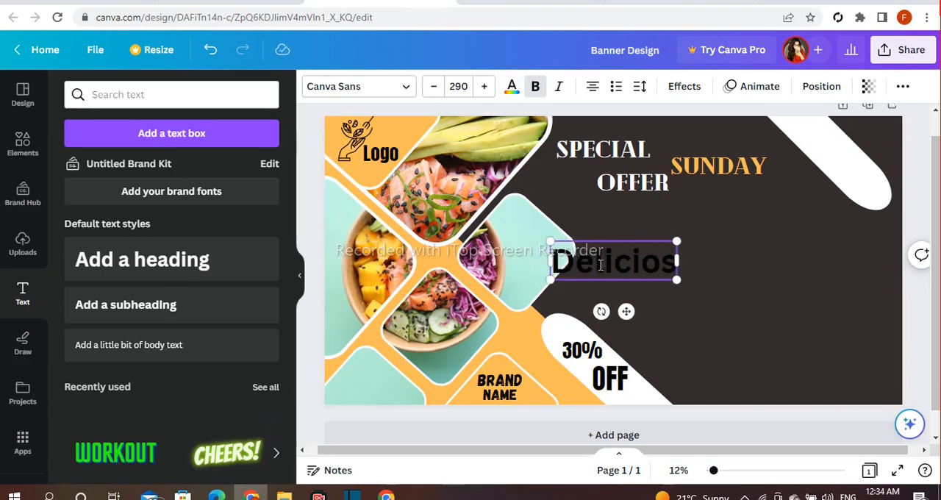
{"action": "type", "text": "Delicious Food"}
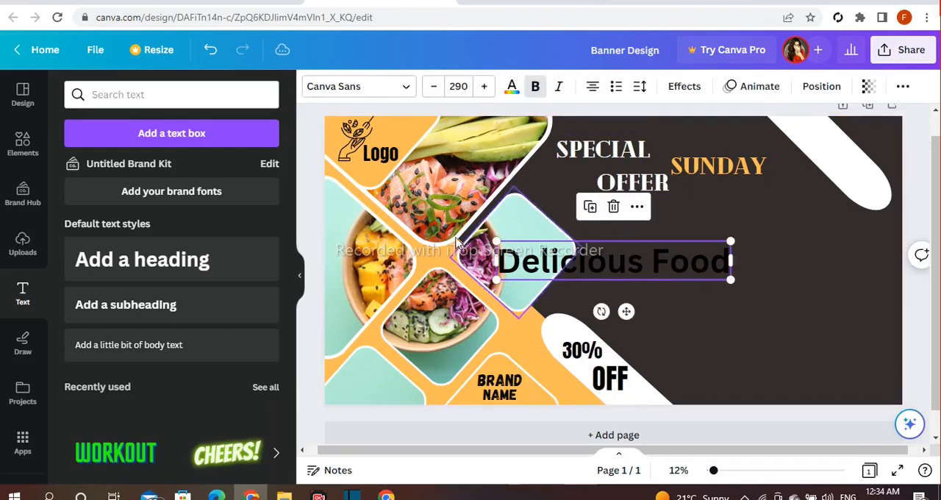
{"action": "left_click_drag", "start_coordinate": [497, 239], "coordinate": [741, 229]}
{"action": "mouse_move", "coordinate": [628, 209]}
{"action": "left_mouse_down"}
{"action": "mouse_move", "coordinate": [605, 205]}
{"action": "mouse_move", "coordinate": [620, 195]}
{"action": "left_mouse_up"}
Color the "Delicious Food" text mint green, using the shade taken from the food photo.
{"action": "left_click", "coordinate": [509, 92]}
{"action": "scroll", "coordinate": [226, 222], "scroll_direction": "down", "scroll_amount": 2}
{"action": "left_click", "coordinate": [115, 199]}
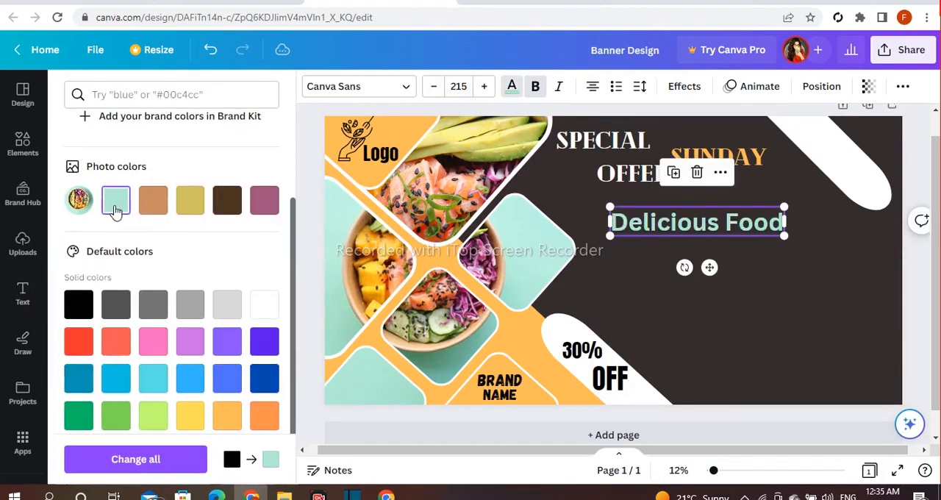
Change the "Delicious Food" text to a slab-serif font and reposition it beneath the "Special Sunday Offer" heading.
{"action": "left_click", "coordinate": [358, 86]}
{"action": "left_click", "coordinate": [197, 257]}
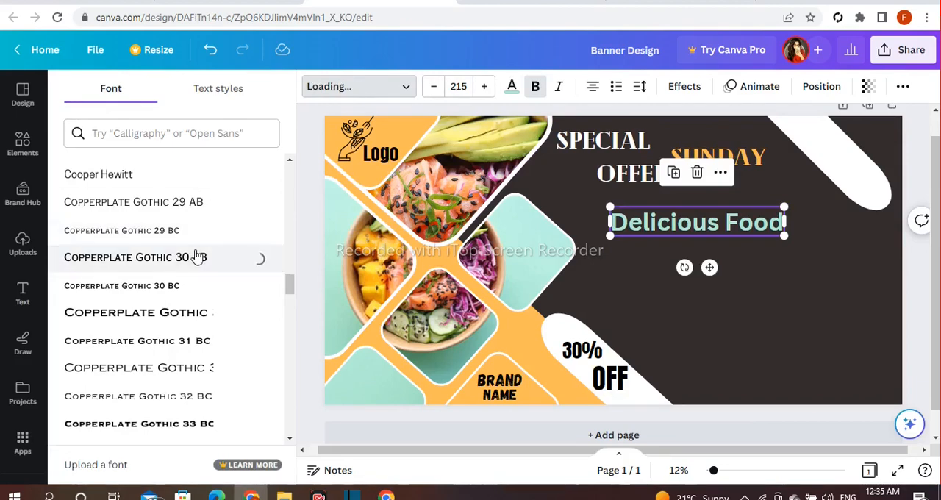
{"action": "scroll", "coordinate": [185, 238], "scroll_direction": "down", "scroll_amount": 10}
{"action": "left_click", "coordinate": [118, 191]}
{"action": "left_click", "coordinate": [314, 247]}
{"action": "left_click", "coordinate": [624, 229]}
{"action": "left_click_drag", "start_coordinate": [617, 236], "coordinate": [603, 239]}
{"action": "left_click_drag", "start_coordinate": [618, 228], "coordinate": [643, 230]}
{"action": "left_click", "coordinate": [925, 274]}
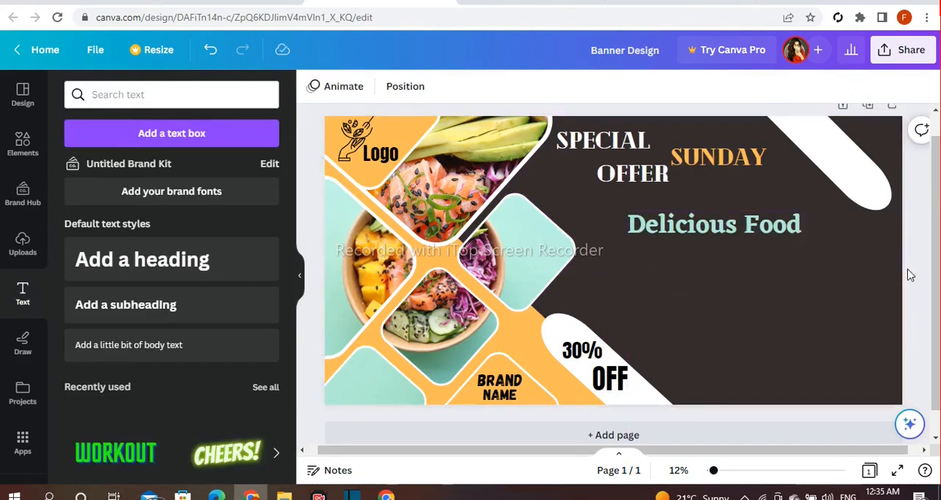
Add a heading reading "Food Menu", scale it to size 180 and place it in the lower dark area.
{"action": "left_click", "coordinate": [270, 260]}
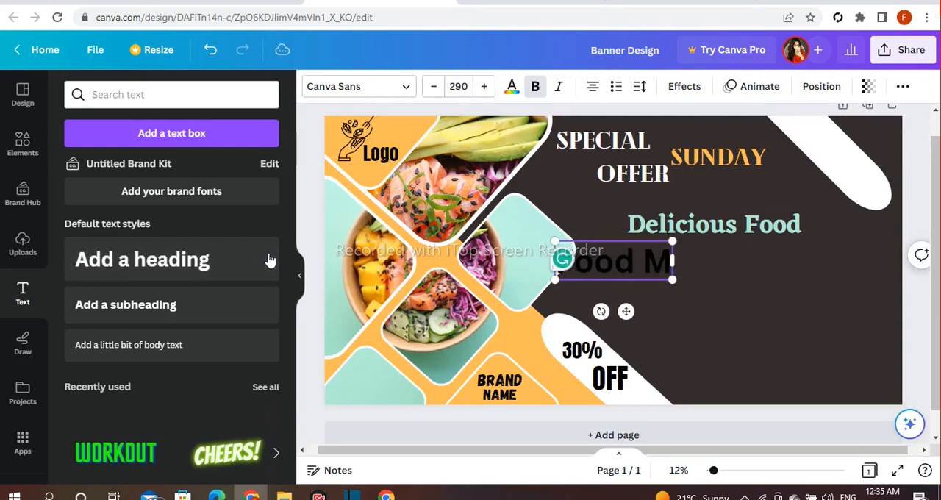
{"action": "left_click", "coordinate": [740, 302]}
{"action": "left_click", "coordinate": [559, 259]}
{"action": "left_click_drag", "start_coordinate": [525, 241], "coordinate": [775, 310]}
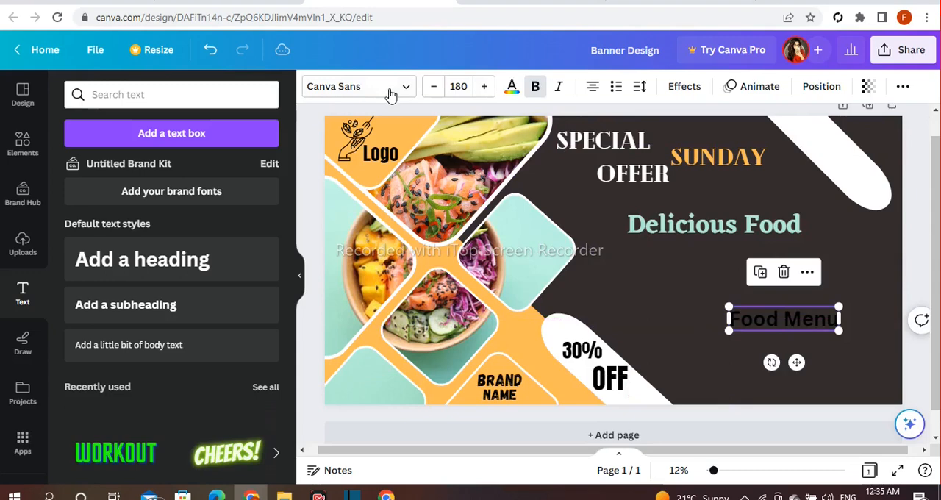
Set the "Food Menu" text to white in the Horizon font and position it above the banner's lower edge.
{"action": "left_click", "coordinate": [359, 86]}
{"action": "scroll", "coordinate": [238, 187], "scroll_direction": "down", "scroll_amount": 5}
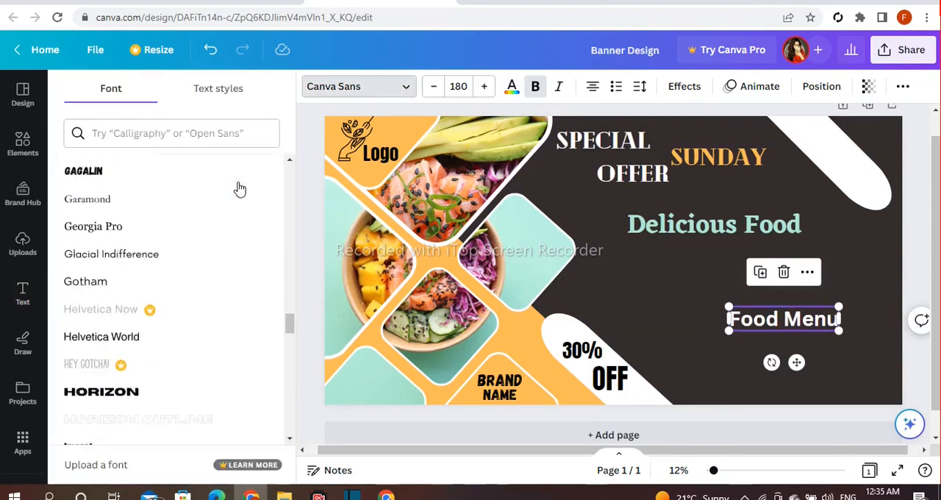
{"action": "left_click", "coordinate": [147, 287]}
{"action": "left_click", "coordinate": [706, 280]}
{"action": "left_click", "coordinate": [759, 314]}
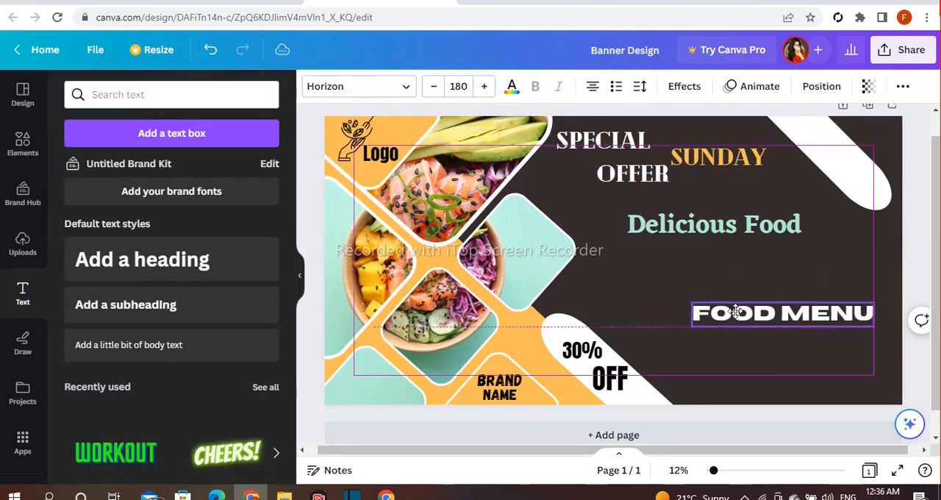
Color only the word "Food" in the "Food Menu" text orange.
{"action": "double_click", "coordinate": [758, 315]}
{"action": "left_click", "coordinate": [511, 86]}
{"action": "left_click", "coordinate": [232, 175]}
{"action": "left_click", "coordinate": [313, 169]}
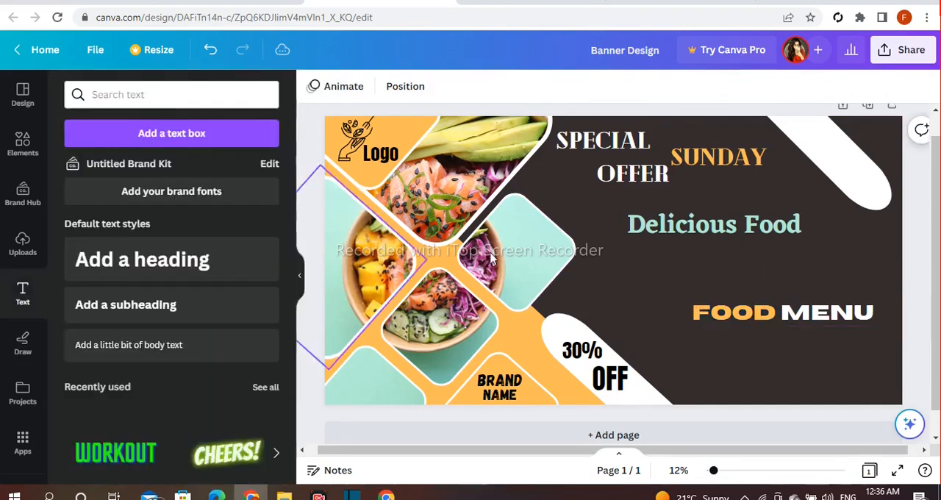
Add a solid straight white line with weight 43 and place it between "Special Sunday Offer" and "Delicious Food".
{"action": "left_click", "coordinate": [34, 149]}
{"action": "left_click", "coordinate": [239, 95]}
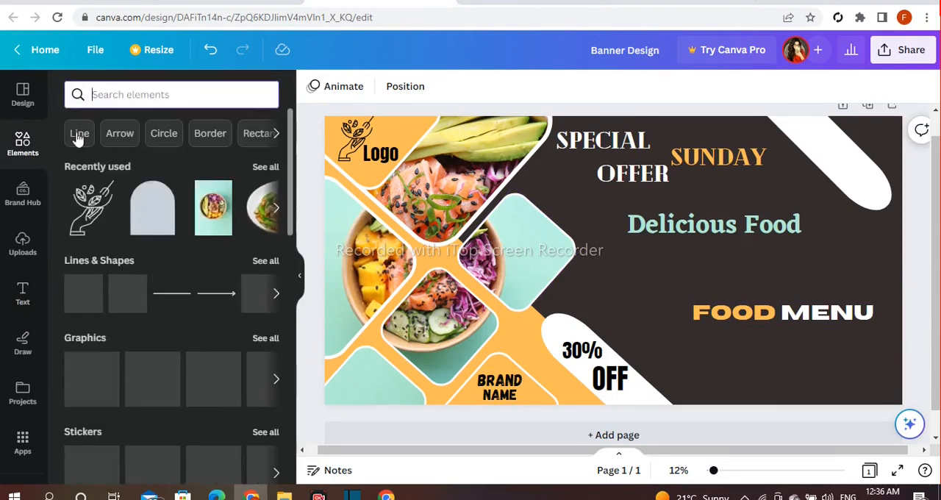
{"action": "left_click", "coordinate": [78, 136]}
{"action": "left_click", "coordinate": [84, 232]}
{"action": "left_click", "coordinate": [347, 86]}
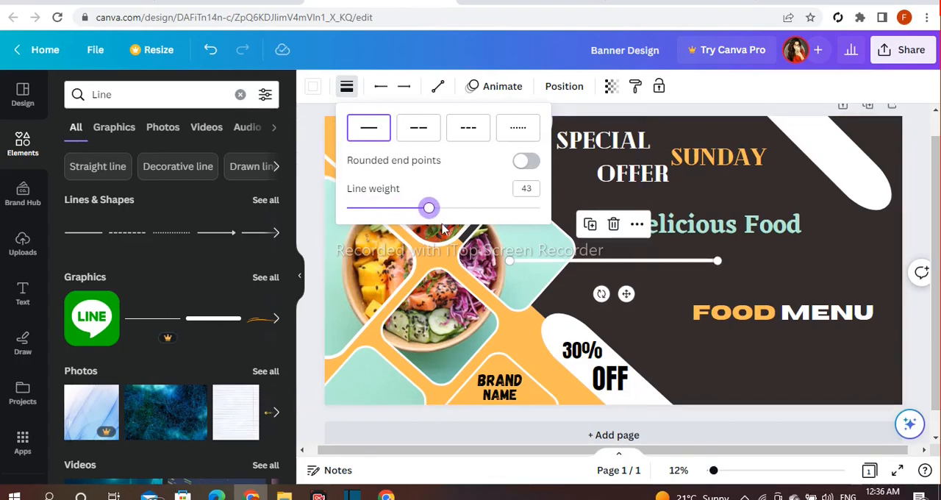
{"action": "left_click_drag", "start_coordinate": [610, 261], "coordinate": [662, 196]}
{"action": "left_click", "coordinate": [835, 273]}
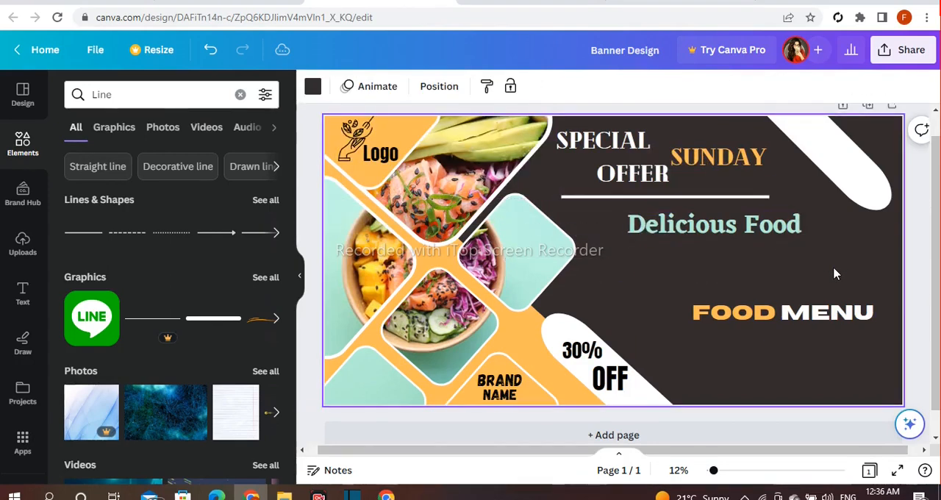
Add a body text box and paste in the description of what the dinner menu includes.
{"action": "left_click", "coordinate": [23, 292]}
{"action": "left_click", "coordinate": [189, 343]}
{"action": "type", "text": "dinner menu includes hors d'oeuvre, soup, appetizer, salad, main course, dessert, and mignardise."}
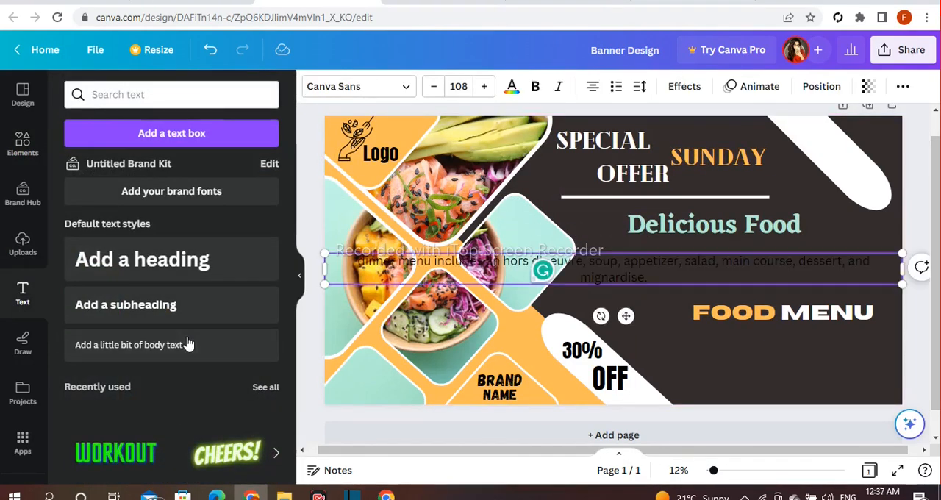
Narrow the dinner menu description to three lines, scale it to size 98.6 and place it directly below "Food Menu".
{"action": "left_click_drag", "start_coordinate": [903, 269], "coordinate": [634, 270]}
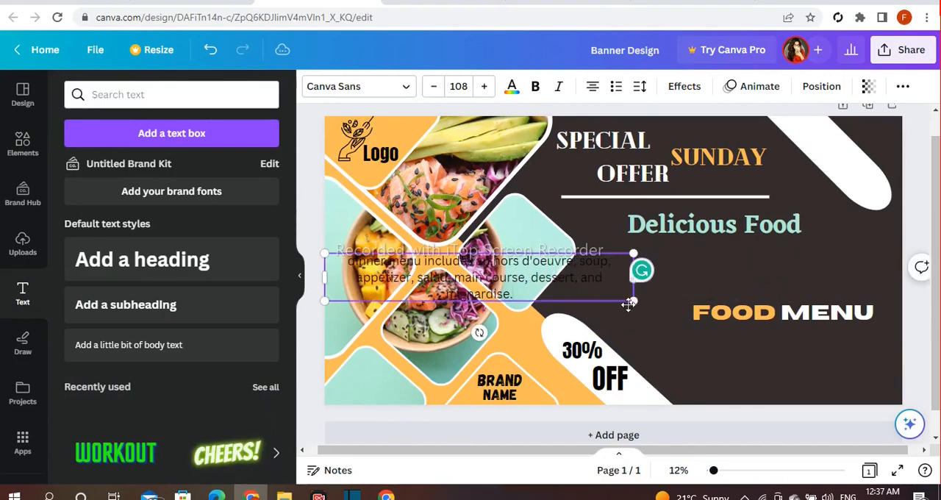
{"action": "left_click_drag", "start_coordinate": [593, 292], "coordinate": [835, 378]}
{"action": "left_click_drag", "start_coordinate": [568, 339], "coordinate": [667, 354]}
{"action": "left_click_drag", "start_coordinate": [735, 382], "coordinate": [738, 358]}
{"action": "left_click_drag", "start_coordinate": [670, 330], "coordinate": [628, 323]}
{"action": "left_click_drag", "start_coordinate": [691, 343], "coordinate": [714, 350]}
{"action": "left_click_drag", "start_coordinate": [651, 329], "coordinate": [620, 325]}
{"action": "left_click_drag", "start_coordinate": [686, 342], "coordinate": [687, 347]}
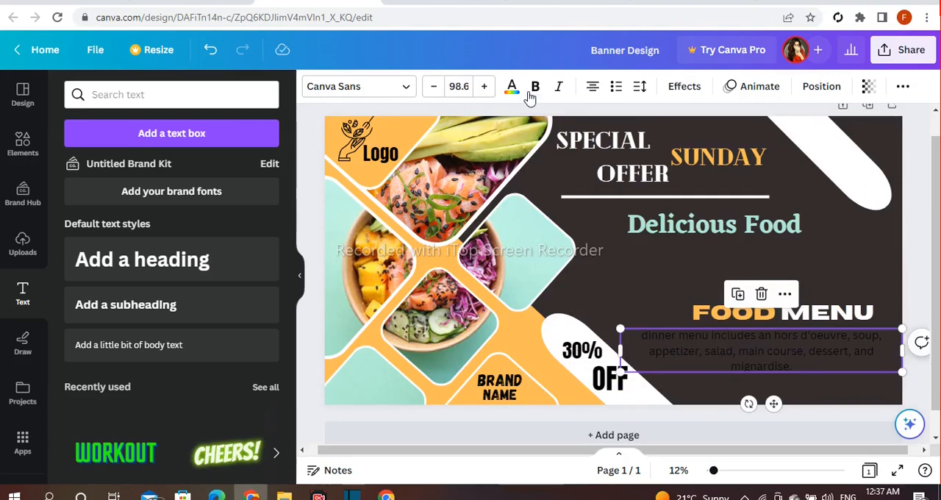
Make the dinner menu description white and italic.
{"action": "left_click", "coordinate": [511, 86]}
{"action": "left_click", "coordinate": [265, 168]}
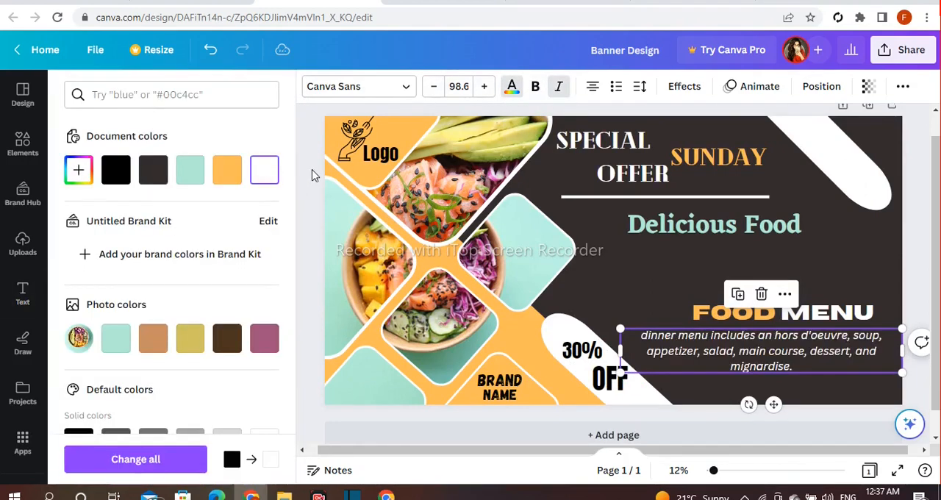
{"action": "left_click", "coordinate": [482, 219]}
Search the elements for "facebook", add the round blue Facebook logo, and shrink it to a small icon below "Delicious Food".
{"action": "left_click", "coordinate": [37, 147]}
{"action": "left_click", "coordinate": [234, 103]}
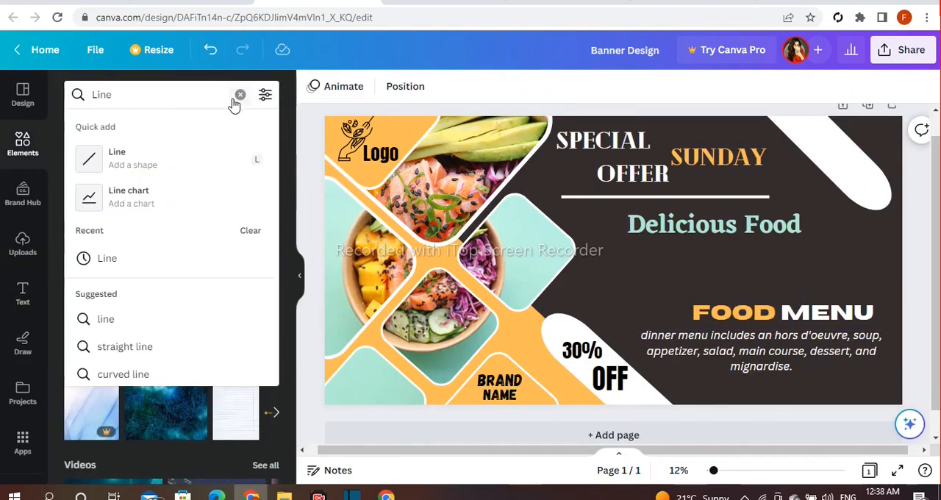
{"action": "left_click", "coordinate": [240, 94]}
{"action": "type", "text": "facebook"}
{"action": "key", "text": "Return"}
{"action": "left_click", "coordinate": [82, 254]}
{"action": "left_click_drag", "start_coordinate": [673, 204], "coordinate": [592, 287]}
{"action": "left_click_drag", "start_coordinate": [575, 303], "coordinate": [640, 271]}
{"action": "left_click_drag", "start_coordinate": [639, 315], "coordinate": [633, 303]}
{"action": "left_click", "coordinate": [308, 192]}
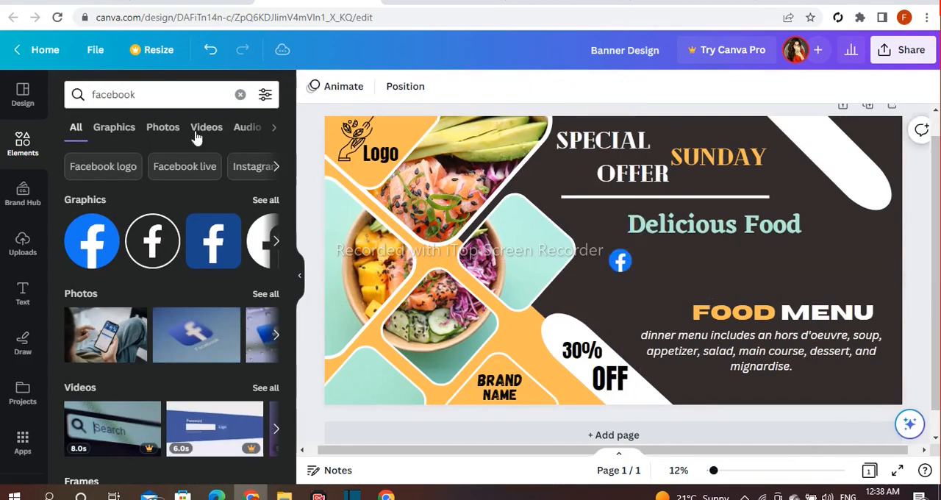
Search the elements for "youtube", add the red YouTube logo, and place it at icon size beside the Facebook icon.
{"action": "left_click", "coordinate": [241, 94]}
{"action": "type", "text": "youtube"}
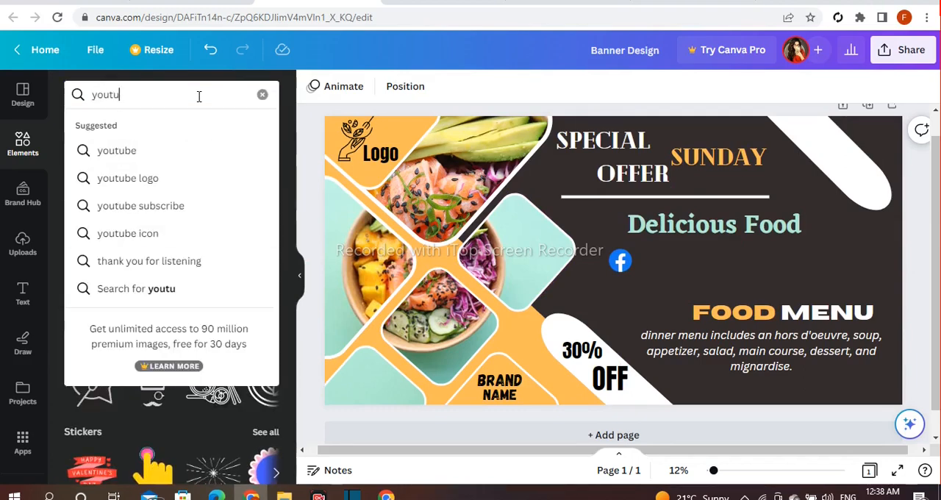
{"action": "key", "text": "Return"}
{"action": "left_click", "coordinate": [94, 262]}
{"action": "left_click_drag", "start_coordinate": [691, 205], "coordinate": [594, 274]}
{"action": "left_click_drag", "start_coordinate": [564, 297], "coordinate": [660, 267]}
Search the elements for "twitter", add the round blue Twitter logo, and place it at icon size beside the YouTube icon.
{"action": "left_click", "coordinate": [241, 94]}
{"action": "type", "text": "twitter"}
{"action": "key", "text": "Return"}
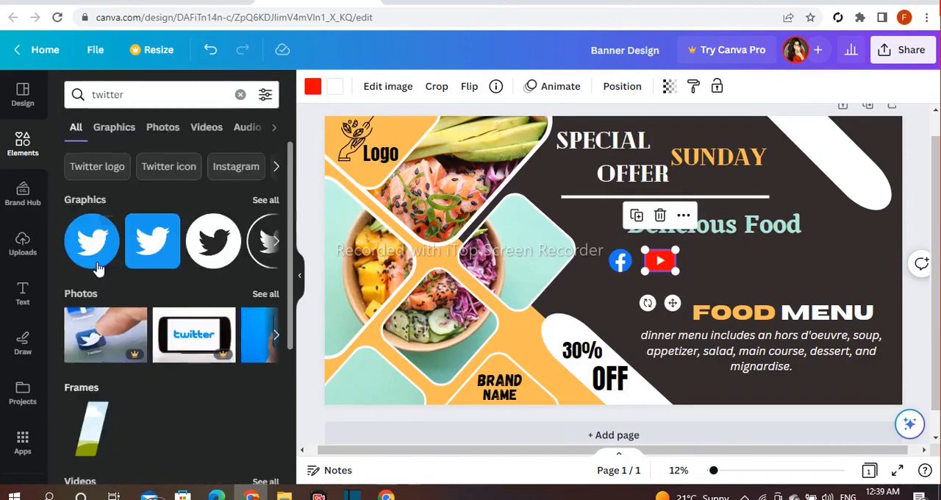
{"action": "left_click", "coordinate": [92, 240]}
{"action": "left_click_drag", "start_coordinate": [672, 199], "coordinate": [709, 257]}
{"action": "left_click", "coordinate": [684, 285]}
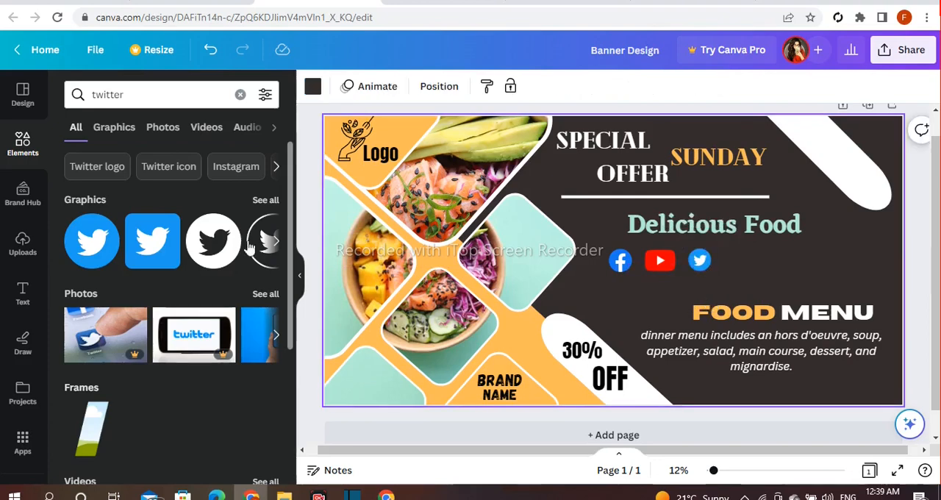
Search the elements for "insta", add the gradient Instagram logo and shrink it to match the other social icons.
{"action": "left_click", "coordinate": [240, 94]}
{"action": "type", "text": "insta"}
{"action": "key", "text": "Return"}
{"action": "left_click", "coordinate": [92, 241]}
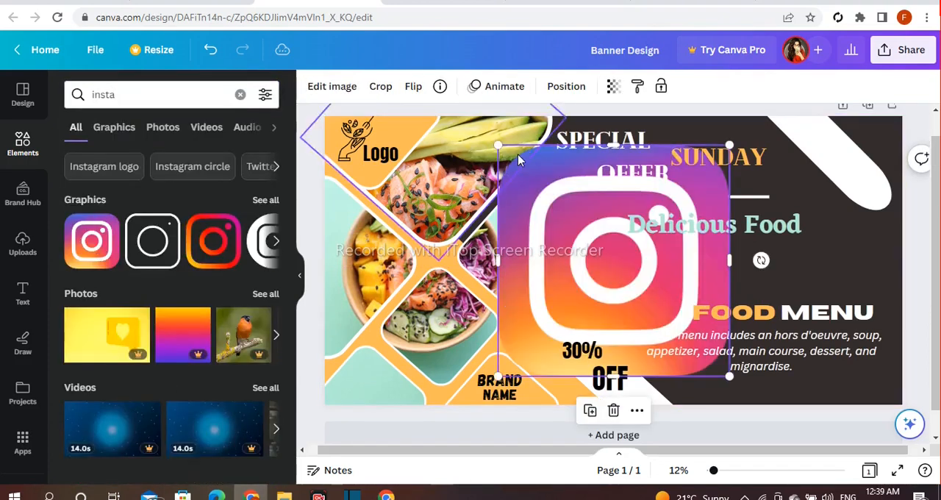
{"action": "left_click_drag", "start_coordinate": [732, 146], "coordinate": [603, 272]}
{"action": "left_click_drag", "start_coordinate": [583, 292], "coordinate": [644, 227]}
{"action": "left_click_drag", "start_coordinate": [663, 206], "coordinate": [593, 278]}
Place the Instagram icon between the YouTube and Twitter icons, shifting the Twitter icon to the end of the aligned row.
{"action": "left_click_drag", "start_coordinate": [702, 257], "coordinate": [747, 254]}
{"action": "left_click", "coordinate": [576, 294]}
{"action": "left_click_drag", "start_coordinate": [576, 294], "coordinate": [700, 260]}
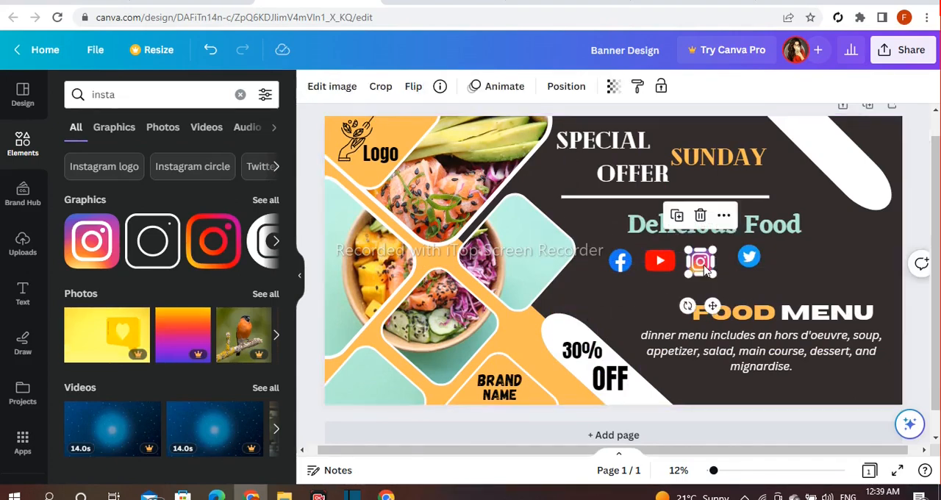
{"action": "left_click", "coordinate": [749, 256]}
{"action": "left_click_drag", "start_coordinate": [757, 297], "coordinate": [745, 300]}
{"action": "left_click", "coordinate": [782, 275]}
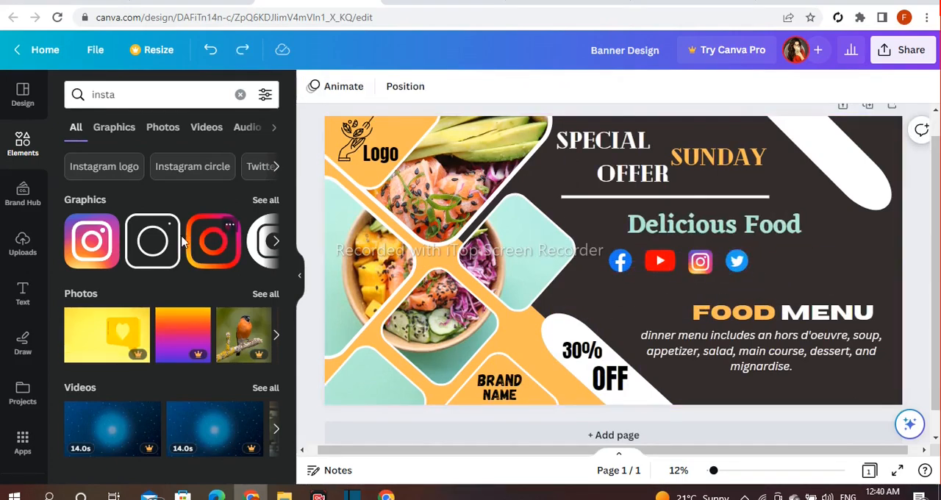
{"action": "left_click", "coordinate": [23, 293]}
{"action": "left_click", "coordinate": [213, 344]}
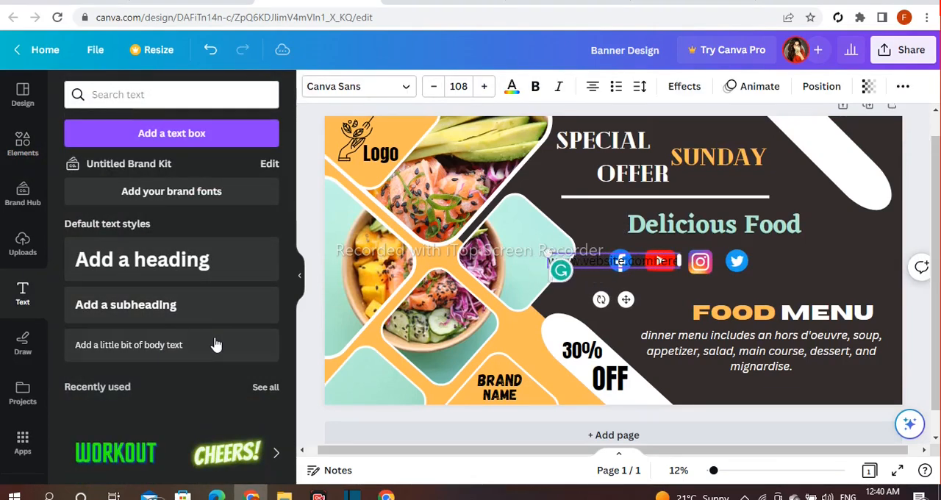
{"action": "left_click", "coordinate": [372, 82]}
{"action": "scroll", "coordinate": [186, 309], "scroll_direction": "up", "scroll_amount": 10}
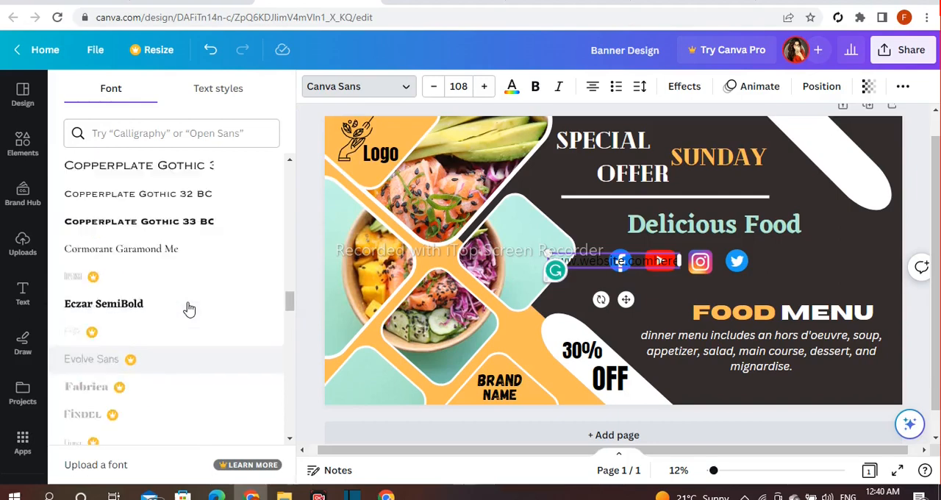
{"action": "left_click", "coordinate": [192, 203]}
{"action": "left_click", "coordinate": [613, 247]}
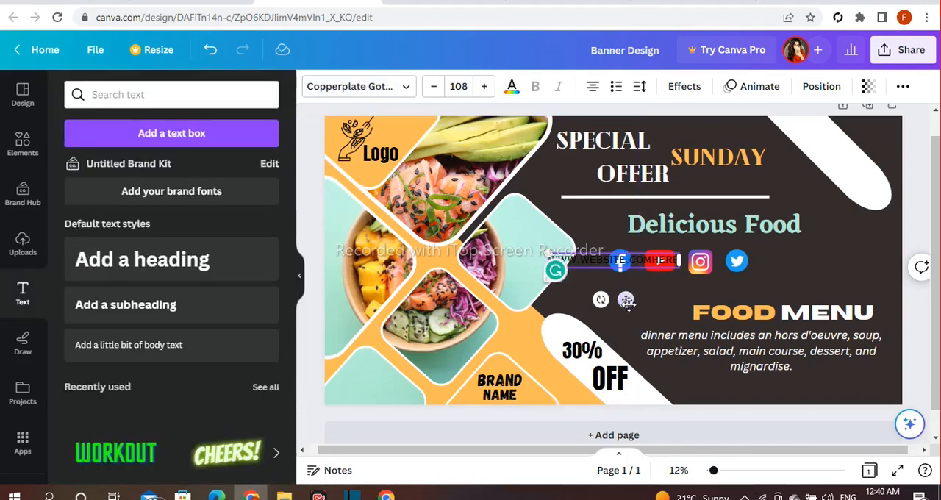
Move the website text below the food menu description, near the banner's lower edge.
{"action": "left_click_drag", "start_coordinate": [627, 303], "coordinate": [753, 432]}
{"action": "left_click", "coordinate": [309, 142]}
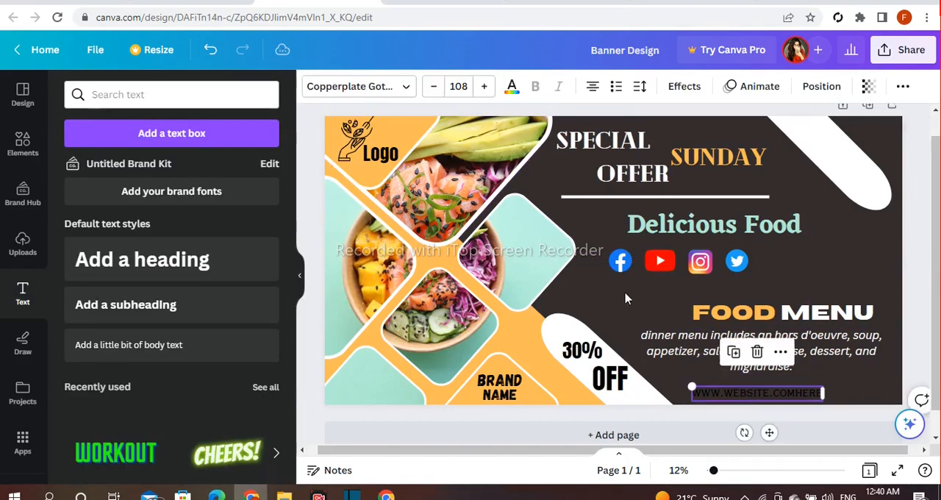
{"action": "left_click_drag", "start_coordinate": [724, 392], "coordinate": [720, 391]}
Colour the website text white, widen its text box and centre it under the food menu description.
{"action": "left_click", "coordinate": [512, 87]}
{"action": "left_click", "coordinate": [313, 208]}
{"action": "left_click", "coordinate": [753, 392]}
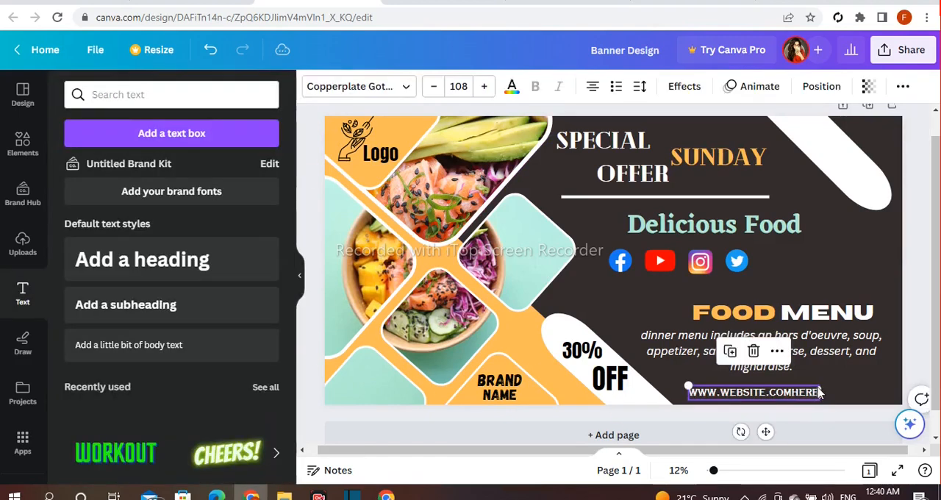
{"action": "left_click_drag", "start_coordinate": [822, 392], "coordinate": [905, 395]}
{"action": "left_click_drag", "start_coordinate": [859, 394], "coordinate": [831, 391]}
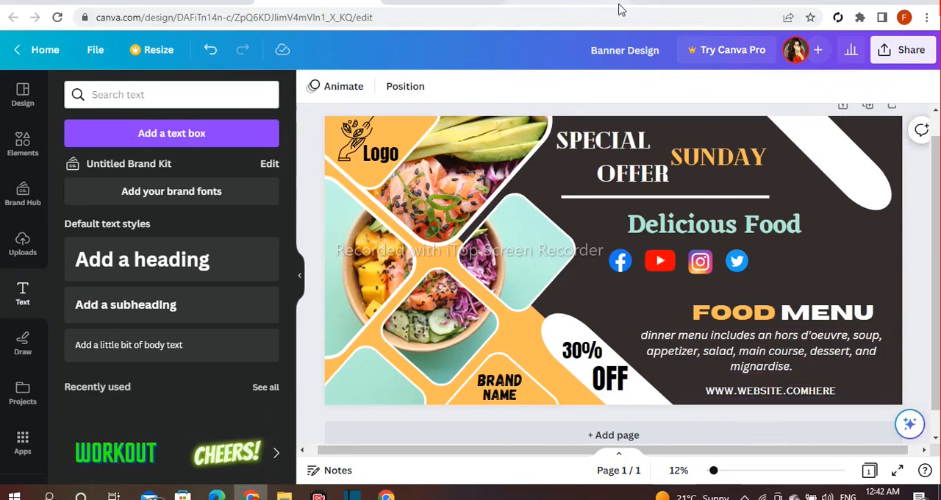
Make the white rounded bar in the banner's upper right corner semi-transparent.
{"action": "left_click", "coordinate": [815, 132]}
{"action": "left_click", "coordinate": [879, 86]}
{"action": "left_click", "coordinate": [824, 119]}
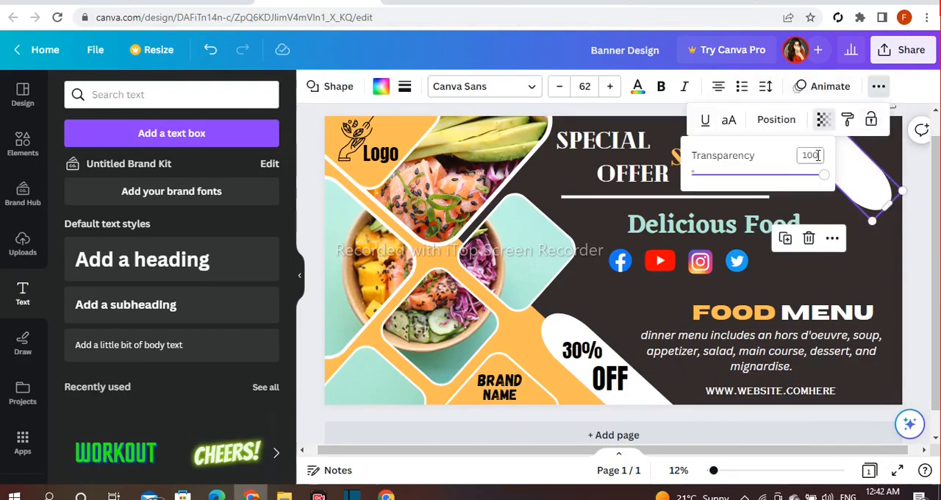
{"action": "left_click", "coordinate": [915, 175]}
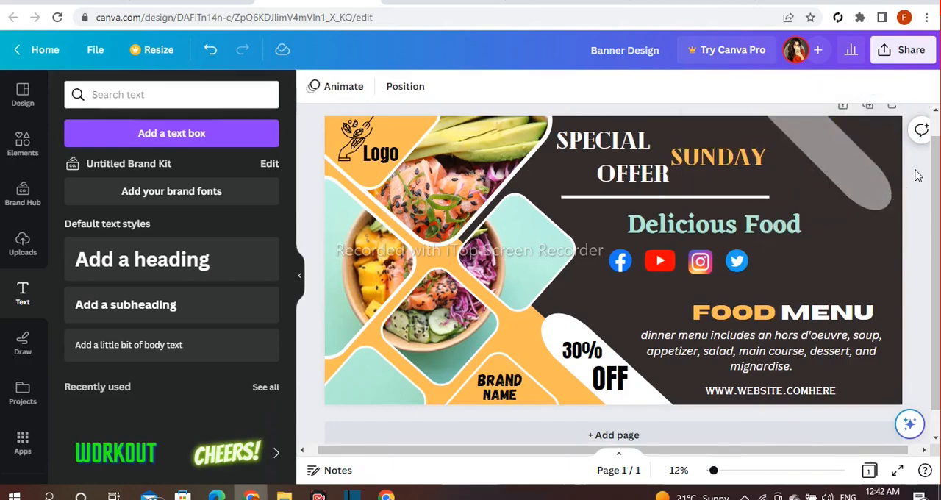
Make the white rounded bar behind the 30% OFF label semi-transparent to match the upper bar.
{"action": "left_click", "coordinate": [564, 326]}
{"action": "left_click", "coordinate": [879, 86]}
{"action": "left_click", "coordinate": [823, 119]}
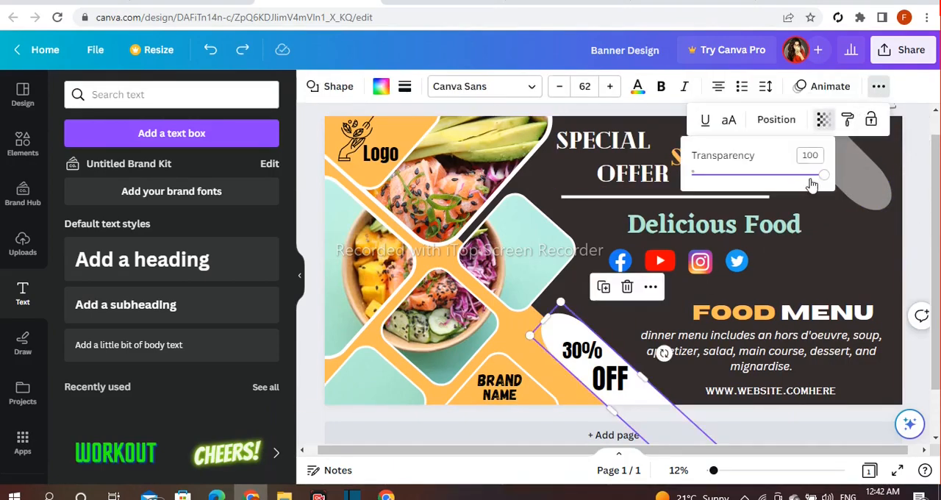
{"action": "left_click_drag", "start_coordinate": [824, 175], "coordinate": [758, 182]}
{"action": "left_click", "coordinate": [920, 189]}
{"action": "left_click_drag", "start_coordinate": [710, 473], "coordinate": [720, 473]}
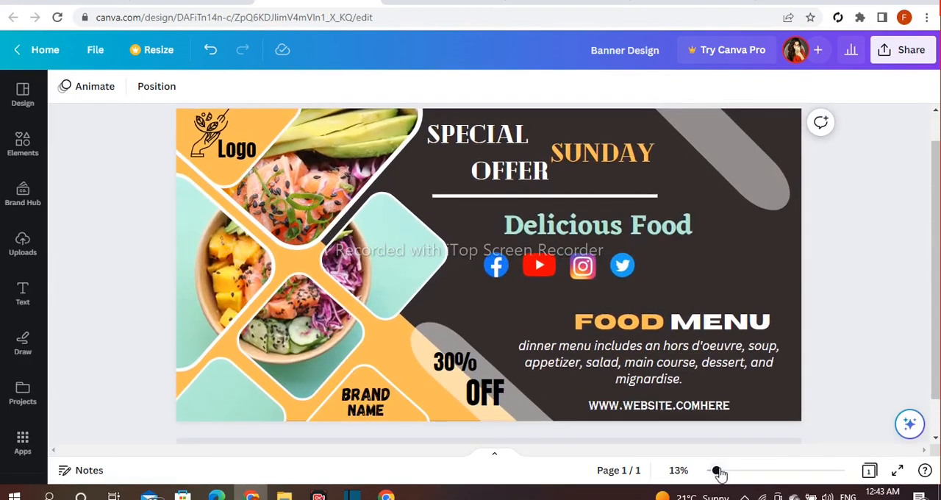
{"action": "left_click_drag", "start_coordinate": [934, 386], "coordinate": [935, 376]}
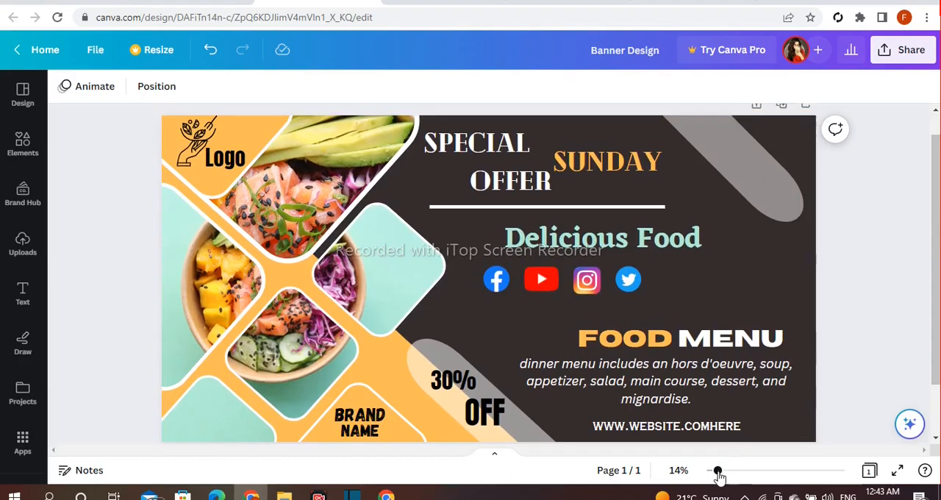
{"action": "left_click_drag", "start_coordinate": [719, 475], "coordinate": [710, 476]}
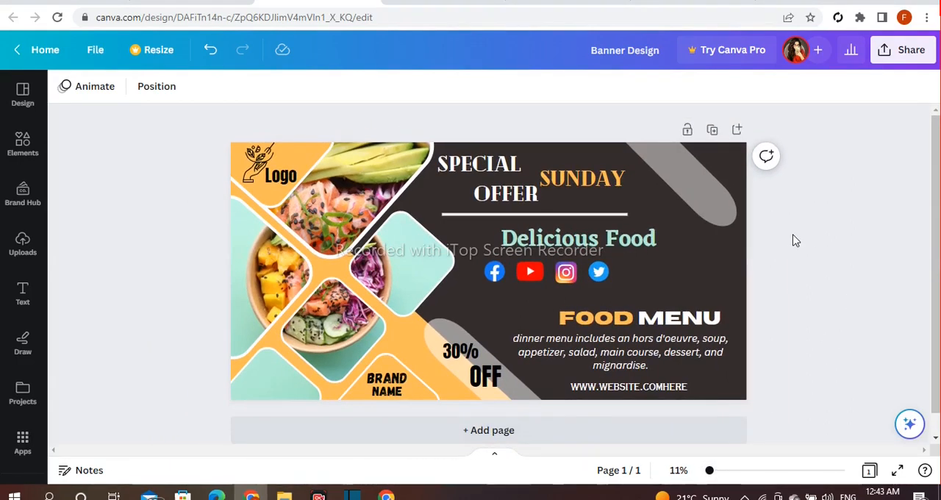